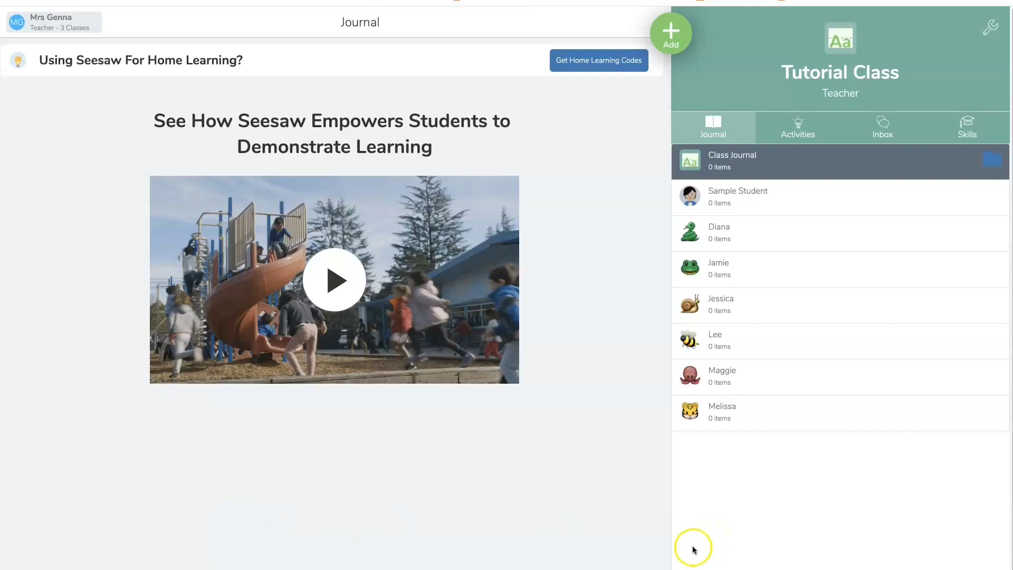
Step: Start a new class from the class list, then cancel the form without saving
{"action": "left_click", "coordinate": [87, 23]}
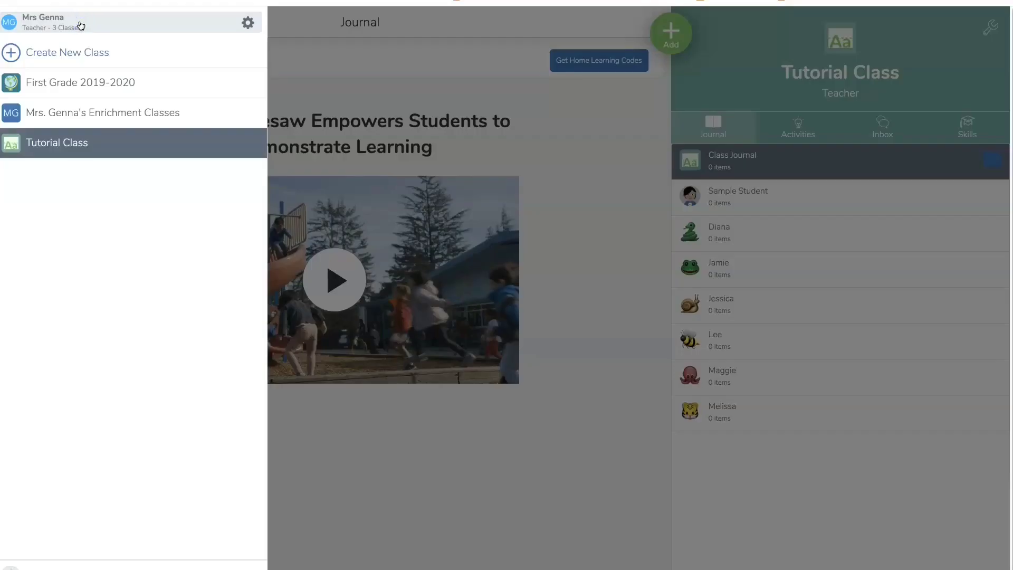
{"action": "left_click", "coordinate": [75, 53]}
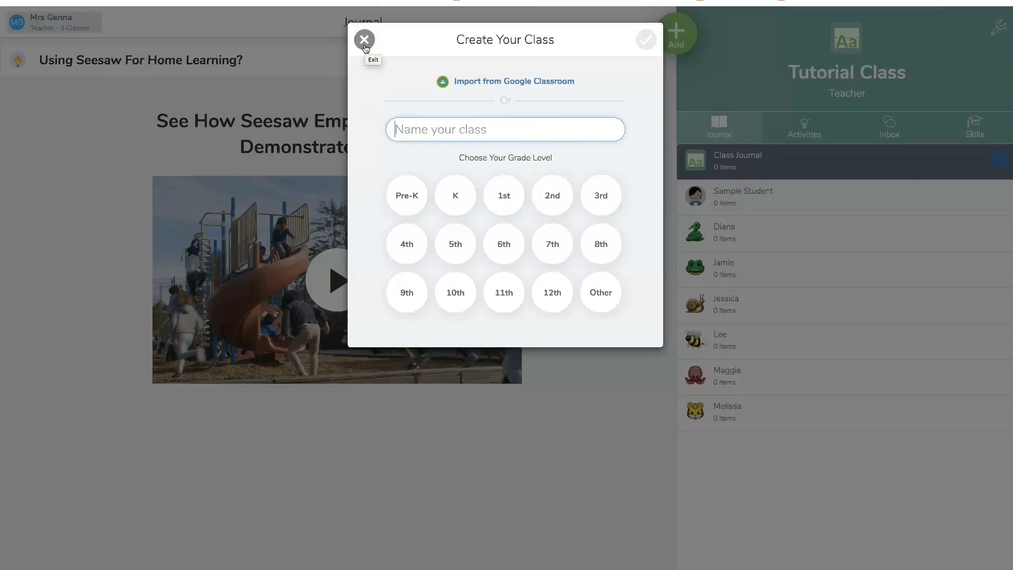
{"action": "left_click", "coordinate": [365, 46]}
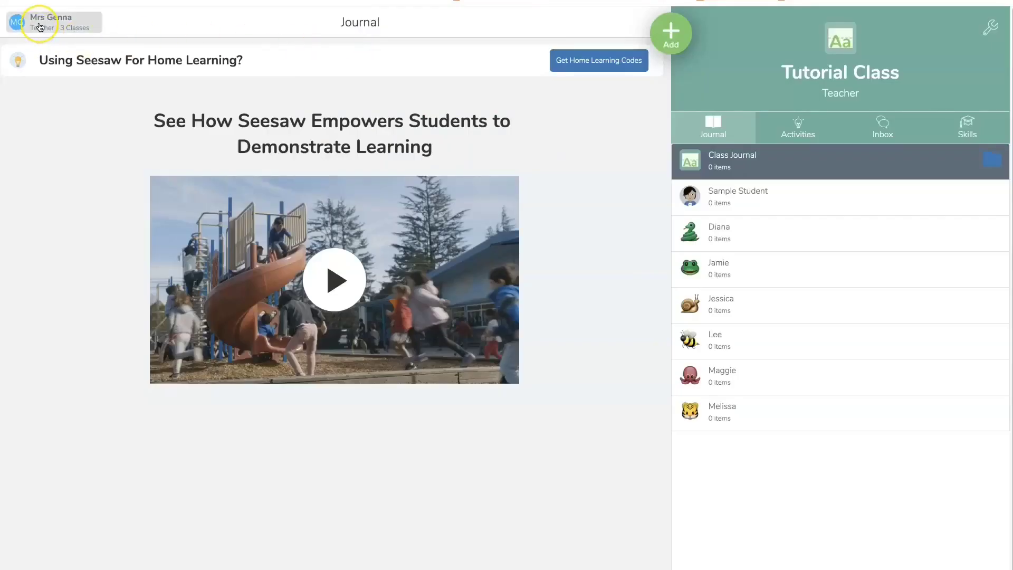
Step: Switch back to Tutorial Class and return to its journal
{"action": "left_click", "coordinate": [39, 27]}
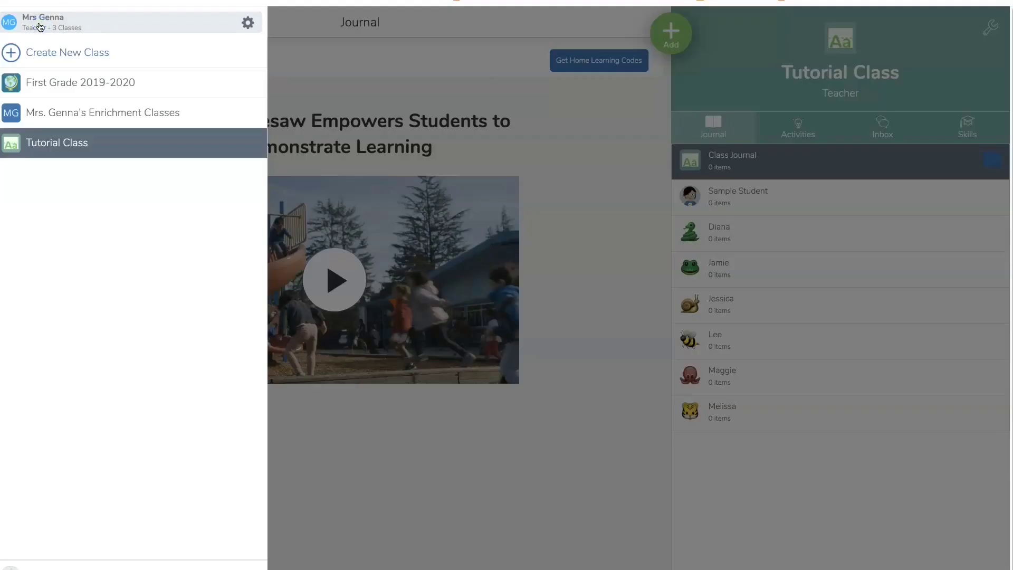
{"action": "left_click", "coordinate": [56, 148]}
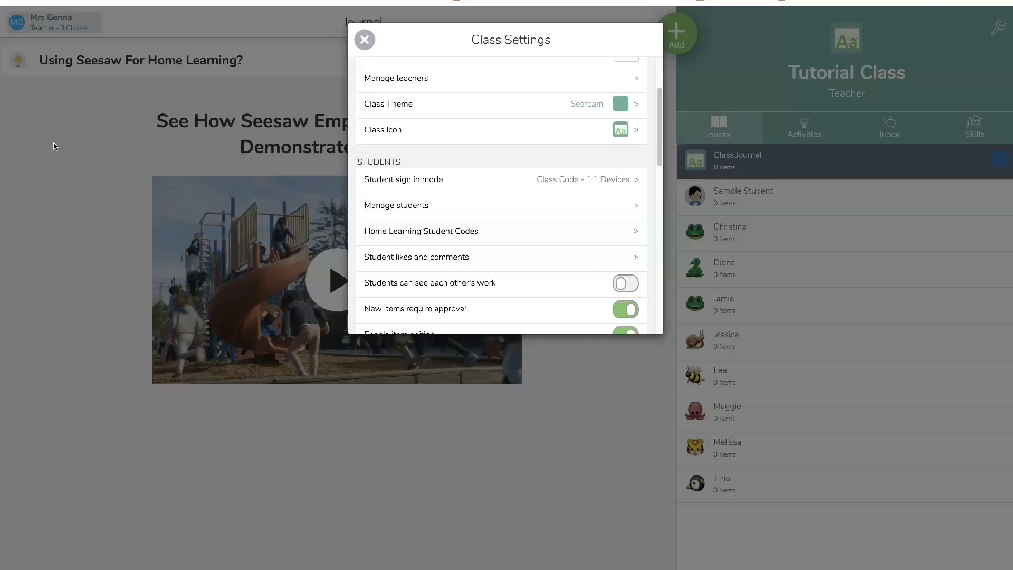
{"action": "left_click", "coordinate": [163, 376]}
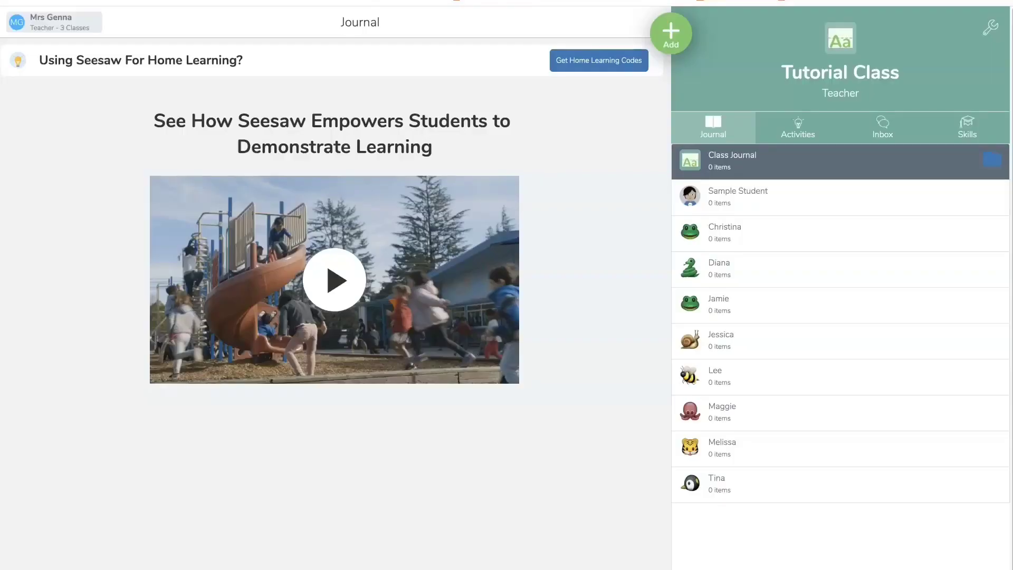
Step: Open Tutorial Class settings and keep Seafoam as the class theme
{"action": "left_click", "coordinate": [215, 525]}
{"action": "left_click", "coordinate": [988, 27]}
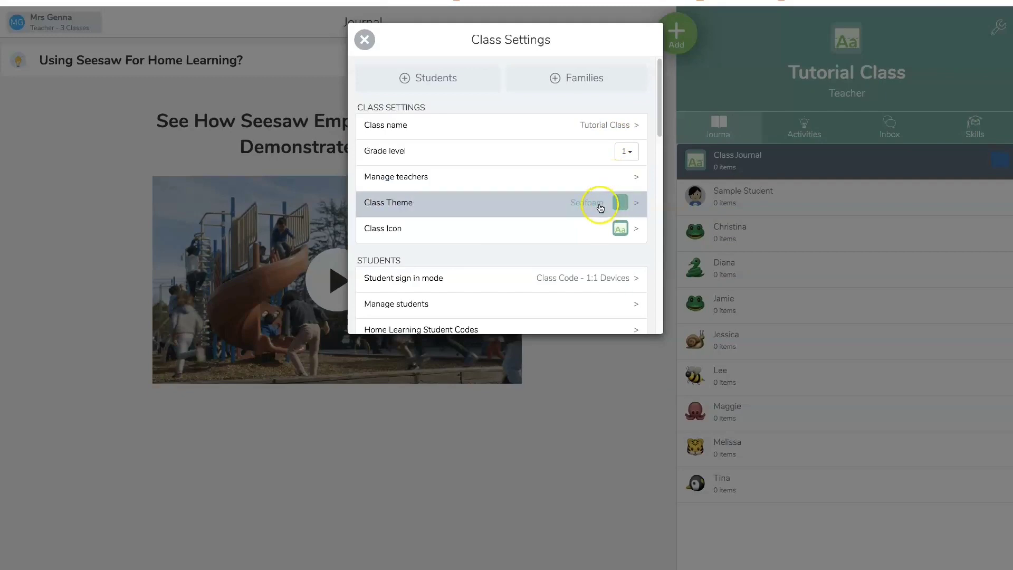
{"action": "left_click", "coordinate": [637, 206]}
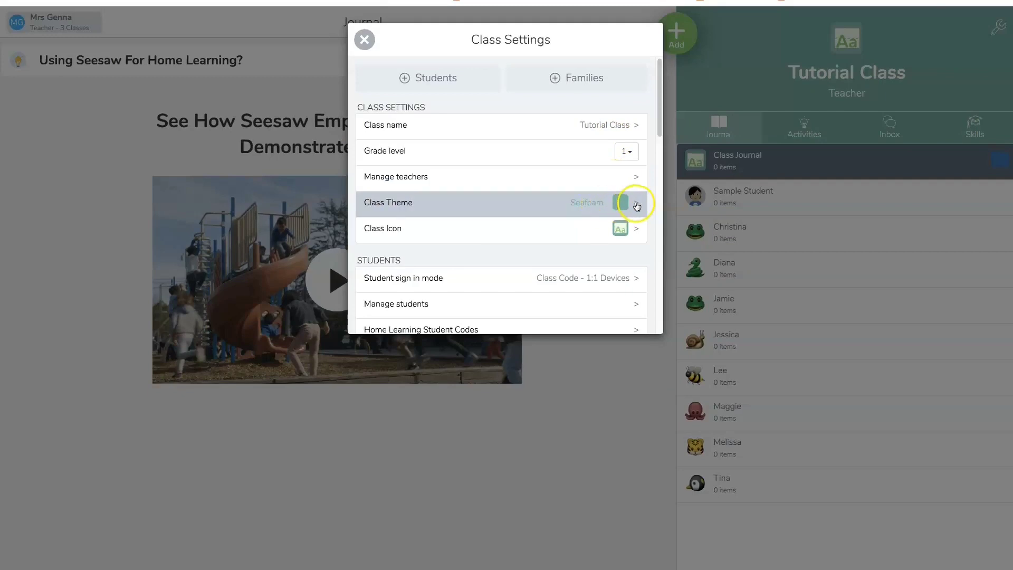
{"action": "left_click", "coordinate": [606, 204]}
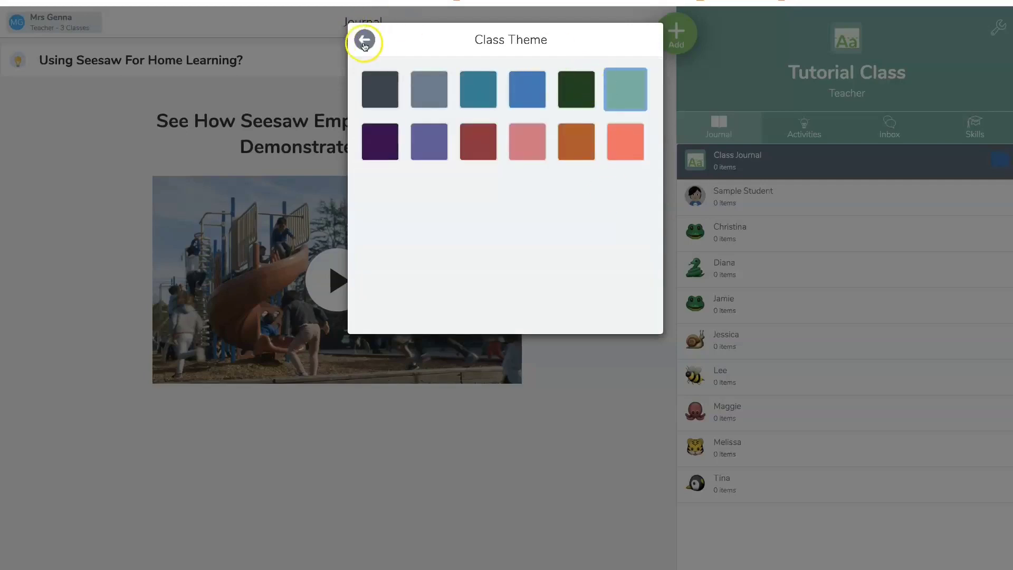
{"action": "left_click", "coordinate": [364, 42]}
Step: Review the class icon choices, leaving the existing icon unchanged
{"action": "left_click", "coordinate": [615, 226]}
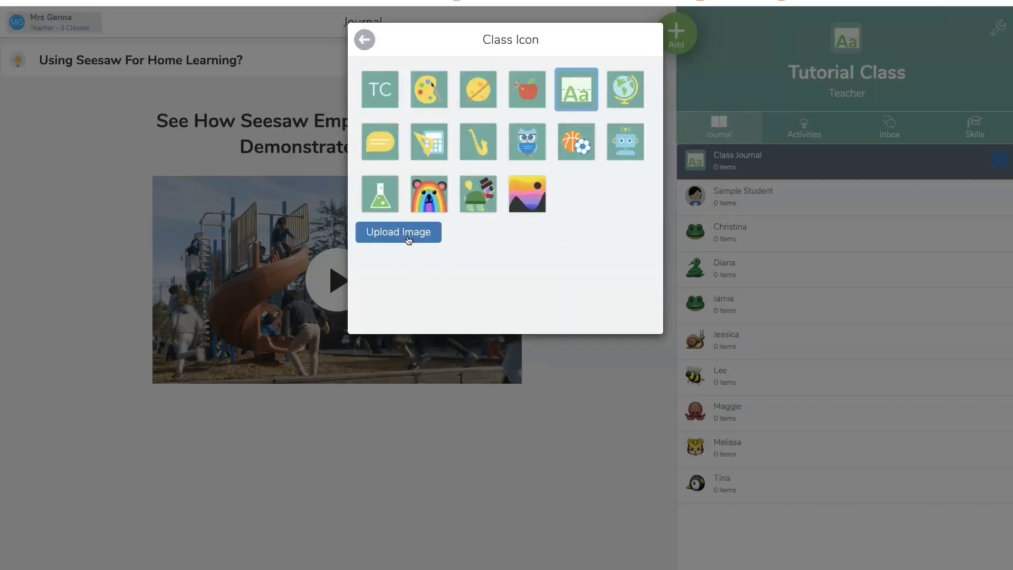
{"action": "left_click", "coordinate": [366, 40]}
{"action": "scroll", "coordinate": [559, 189], "scroll_direction": "down", "scroll_amount": 1}
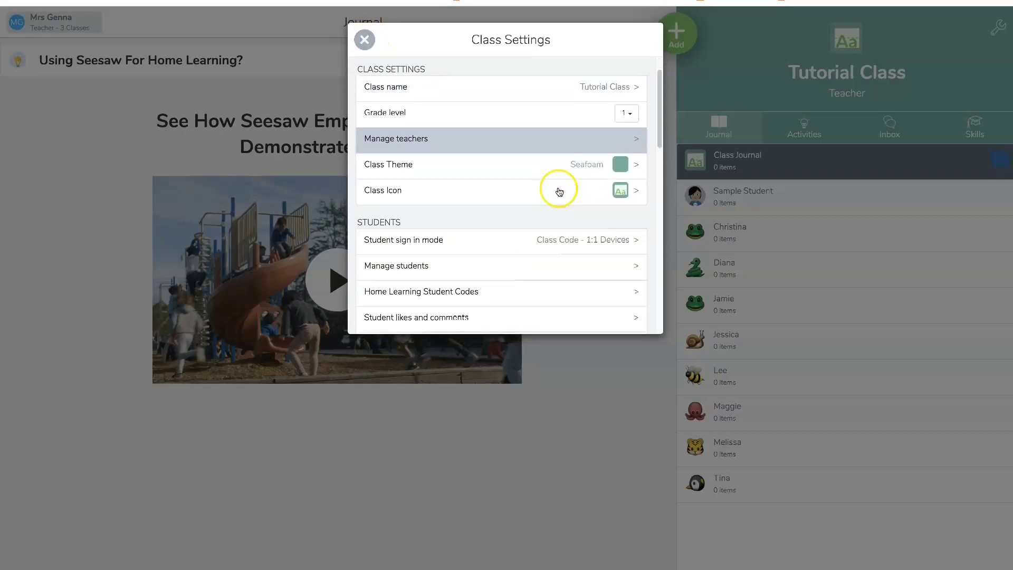
{"action": "scroll", "coordinate": [558, 190], "scroll_direction": "down", "scroll_amount": 1}
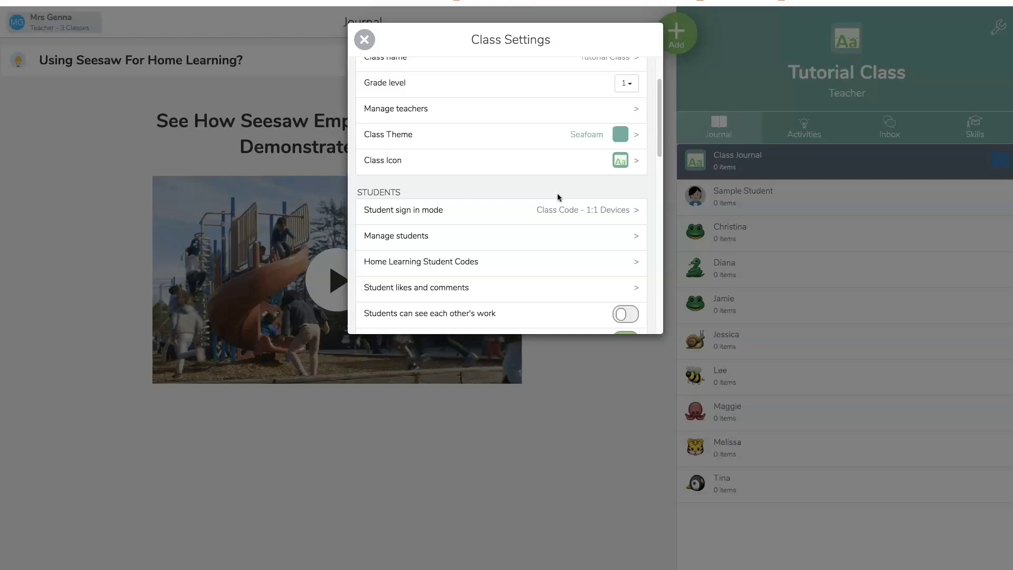
{"action": "left_click", "coordinate": [560, 211]}
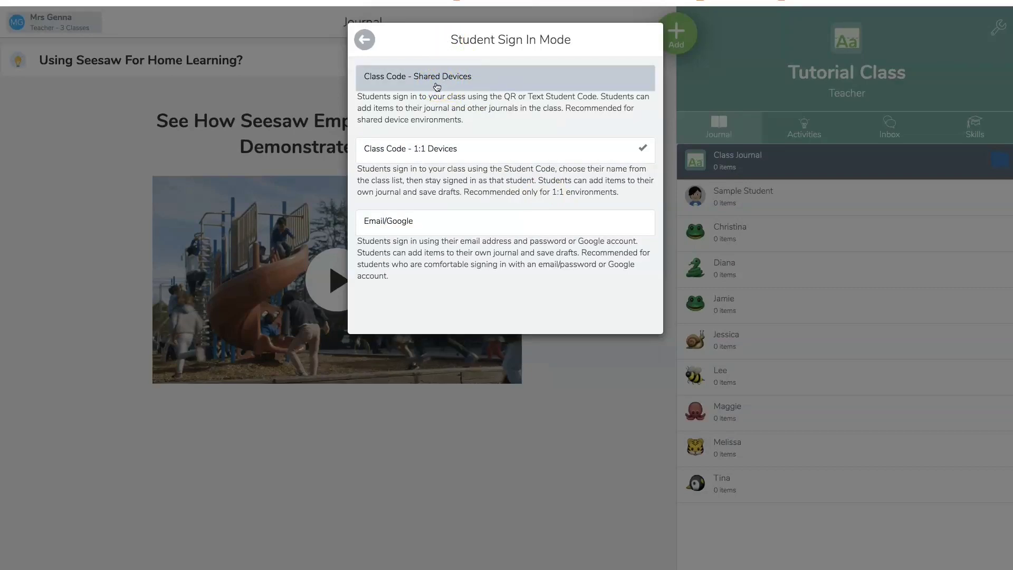
{"action": "left_click", "coordinate": [442, 156]}
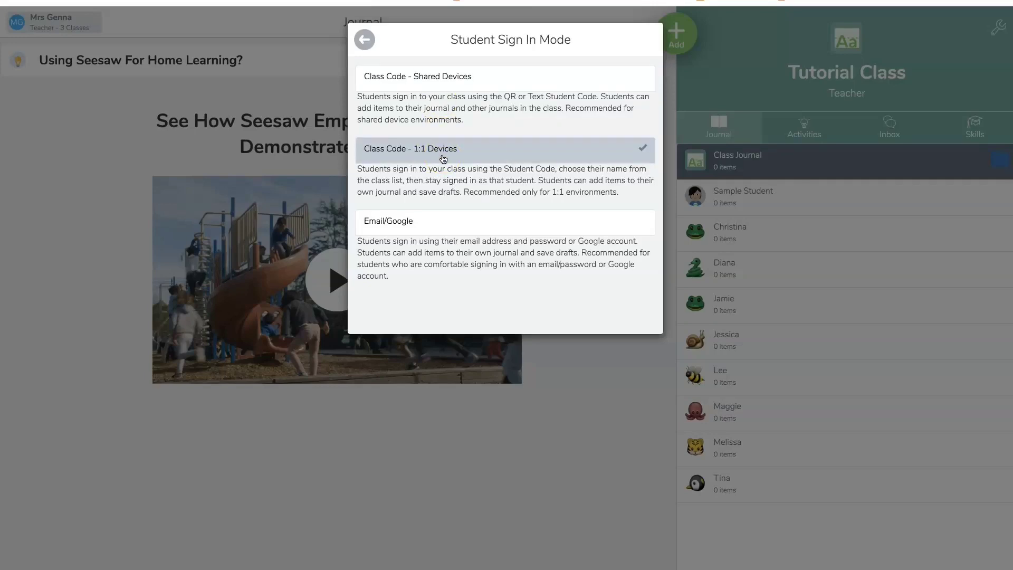
{"action": "left_click", "coordinate": [444, 158]}
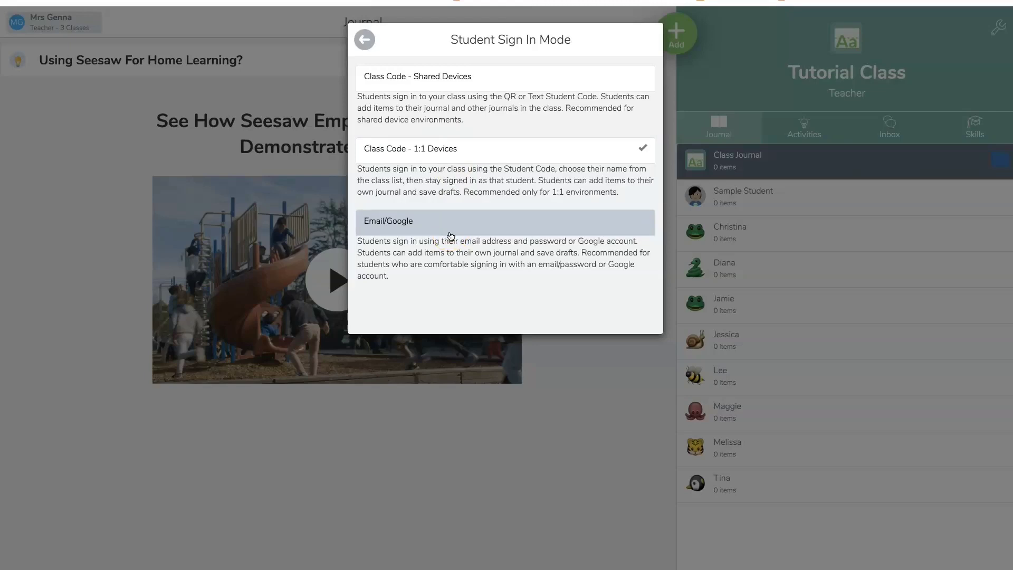
{"action": "left_click", "coordinate": [456, 160]}
{"action": "left_click", "coordinate": [367, 40]}
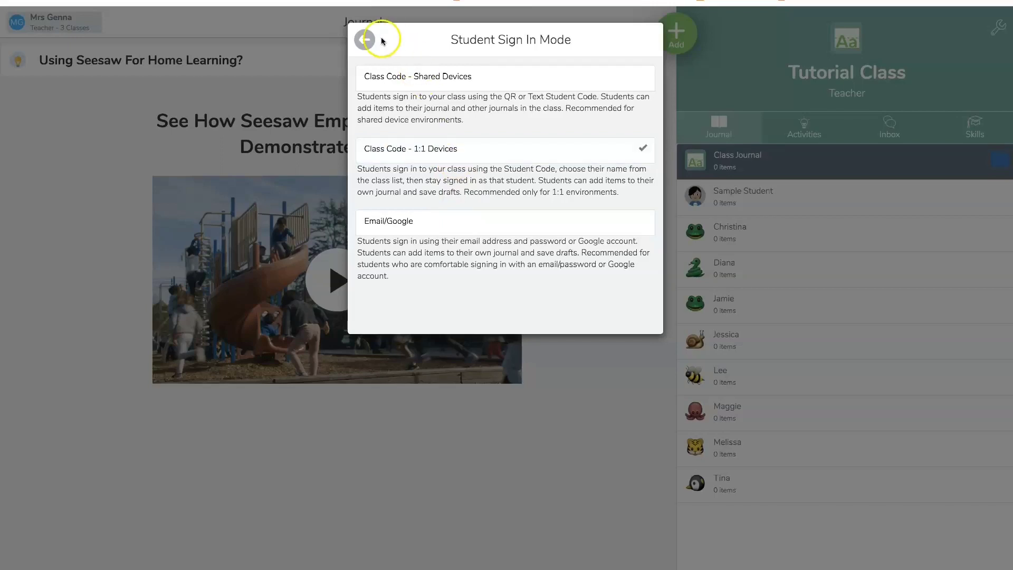
{"action": "left_click", "coordinate": [429, 159]}
{"action": "left_click", "coordinate": [368, 39]}
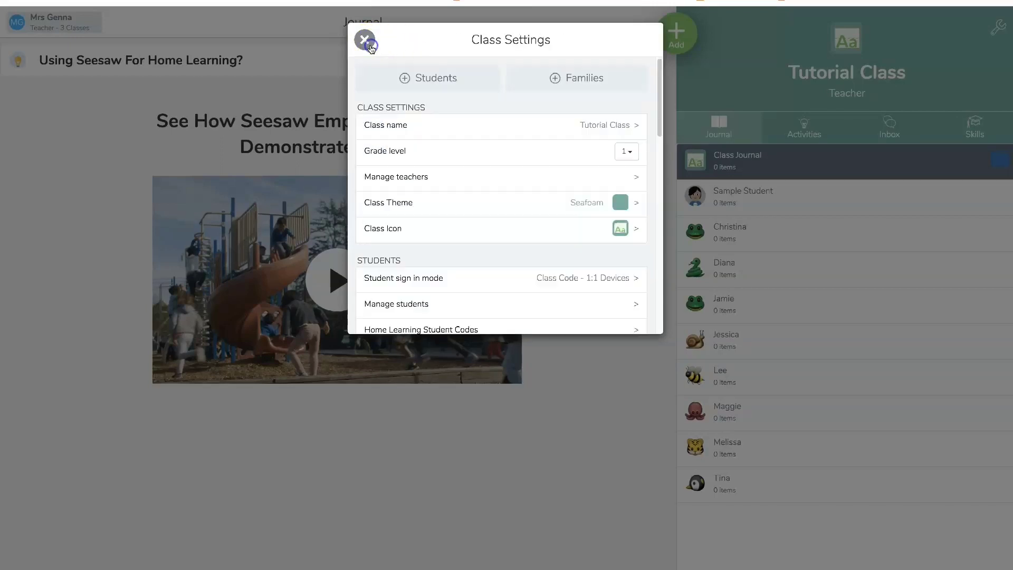
{"action": "left_click", "coordinate": [561, 244]}
{"action": "scroll", "coordinate": [561, 253], "scroll_direction": "down", "scroll_amount": 1}
Step: Add a second student named Maggie to the Tutorial Class roster
{"action": "scroll", "coordinate": [560, 250], "scroll_direction": "down", "scroll_amount": 1}
{"action": "left_click", "coordinate": [563, 228]}
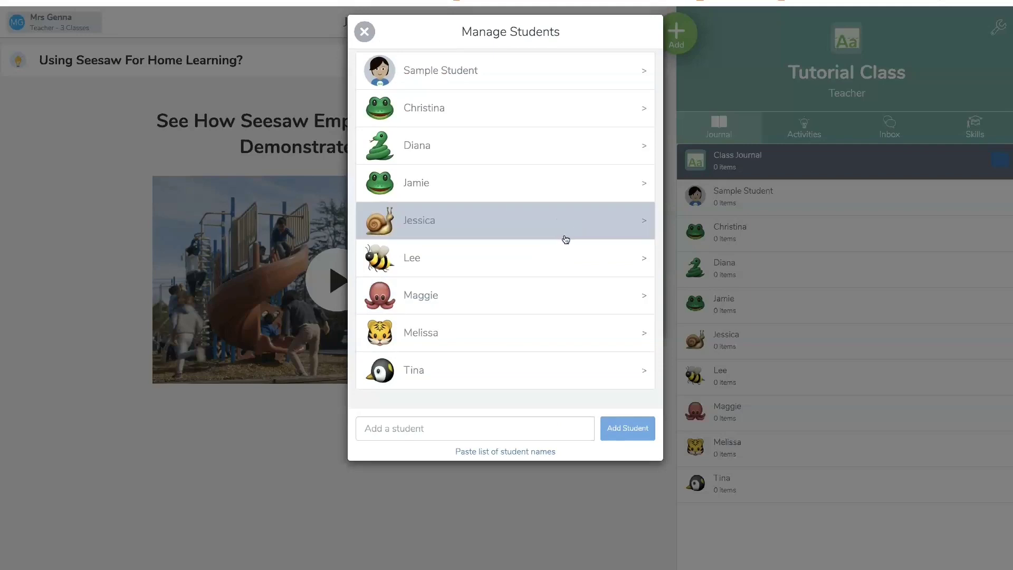
{"action": "left_click", "coordinate": [530, 357]}
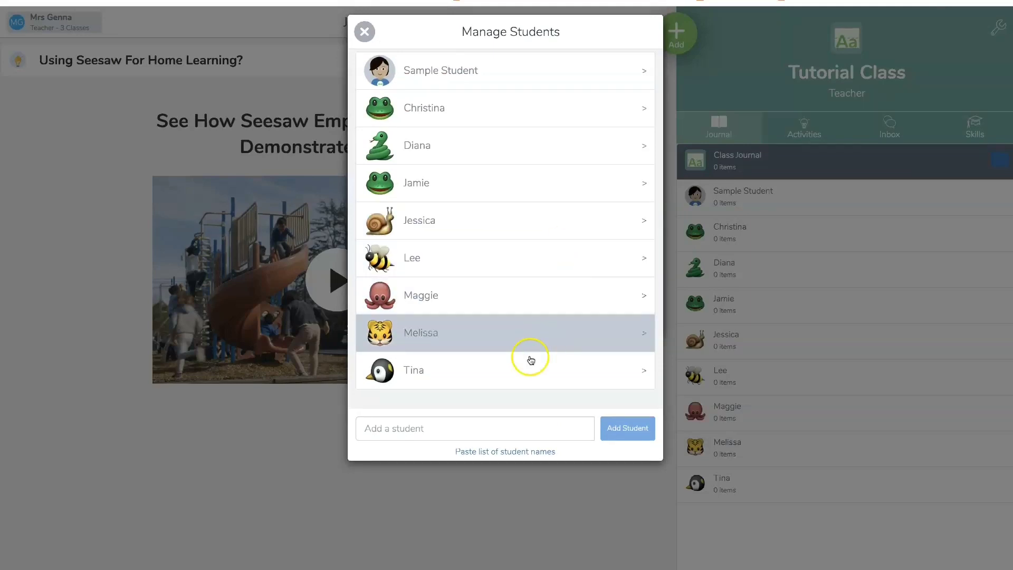
{"action": "left_click", "coordinate": [417, 432]}
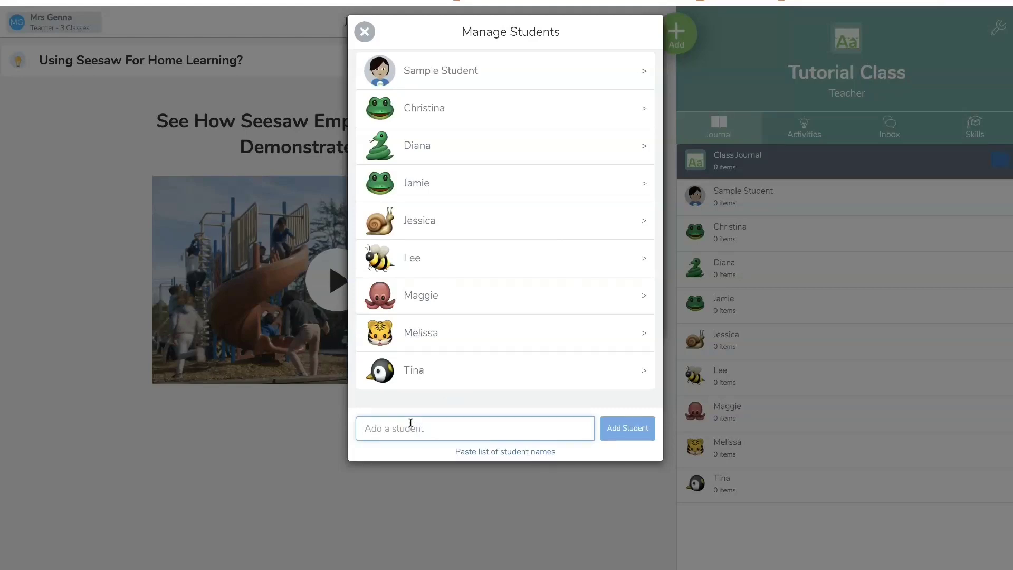
{"action": "type", "text": "Ja"}
{"action": "key", "text": "BackSpace"}
{"action": "type", "text": "Maggie"}
{"action": "left_click", "coordinate": [636, 428]}
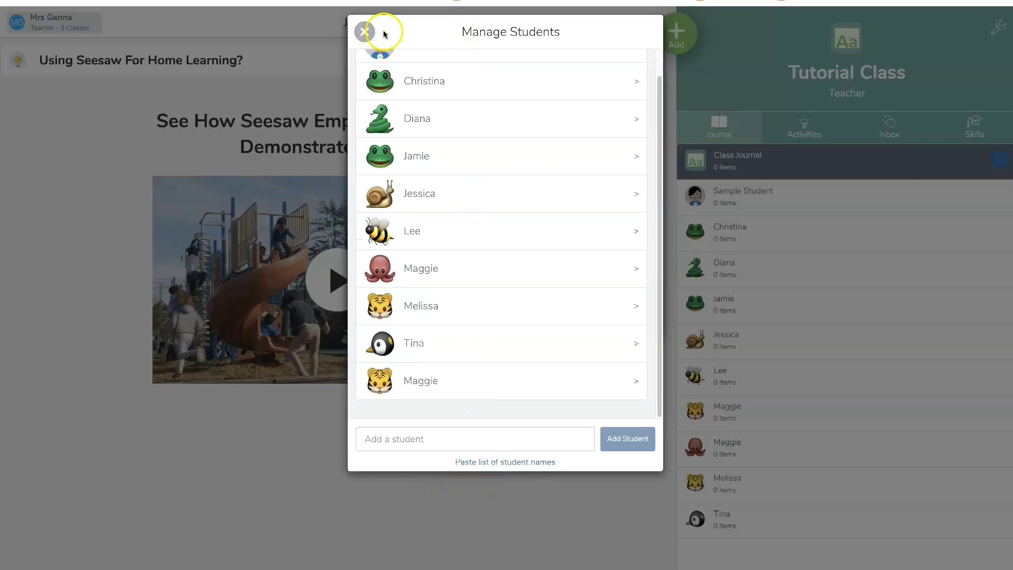
Step: Open Home Learning Student Codes, try Download and Print Codes, then close the panel
{"action": "left_click", "coordinate": [365, 33]}
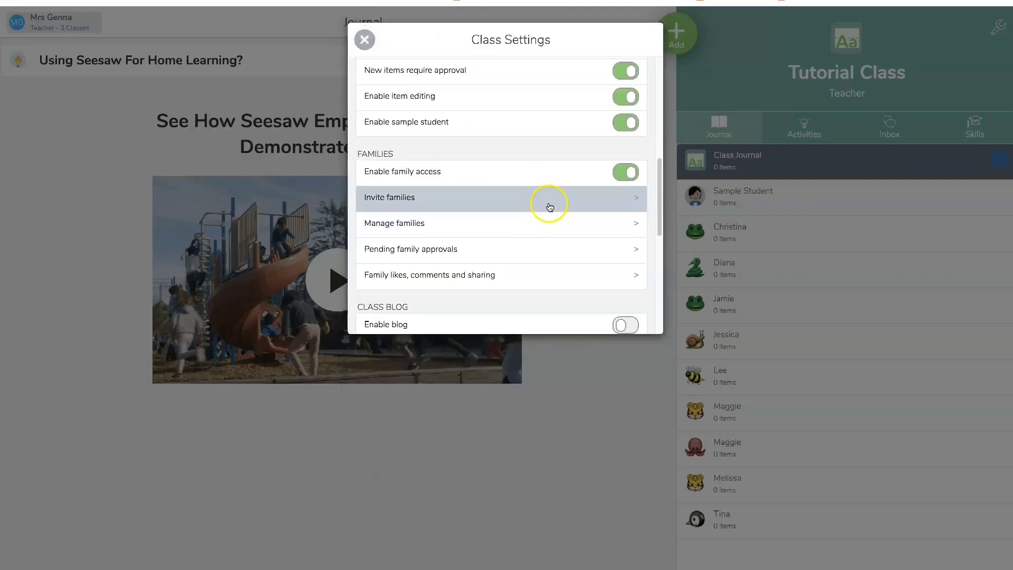
{"action": "scroll", "coordinate": [546, 206], "scroll_direction": "up", "scroll_amount": 2}
{"action": "scroll", "coordinate": [546, 206], "scroll_direction": "up", "scroll_amount": 3}
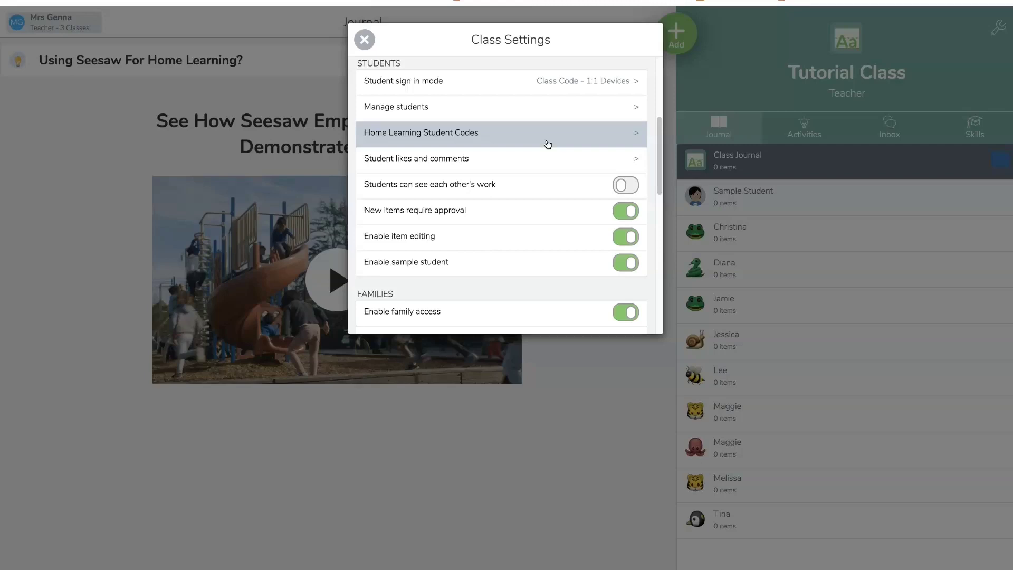
{"action": "left_click", "coordinate": [548, 145]}
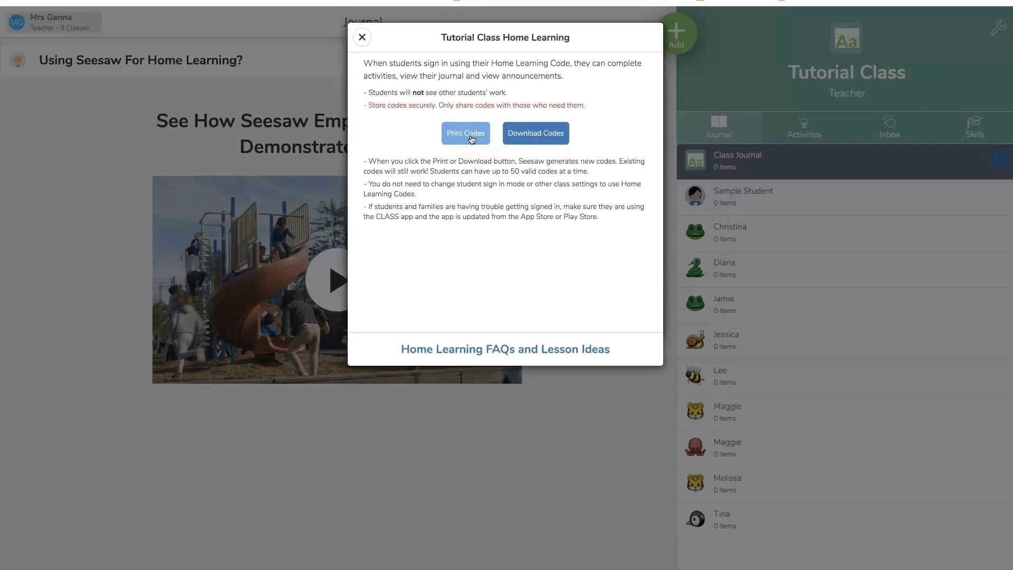
{"action": "left_click", "coordinate": [536, 138]}
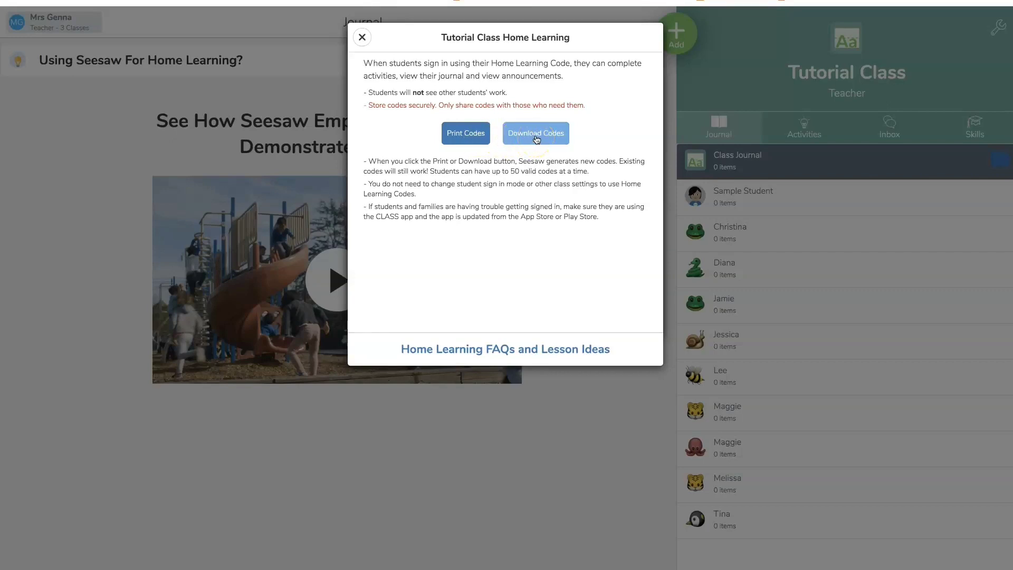
{"action": "left_click", "coordinate": [461, 140]}
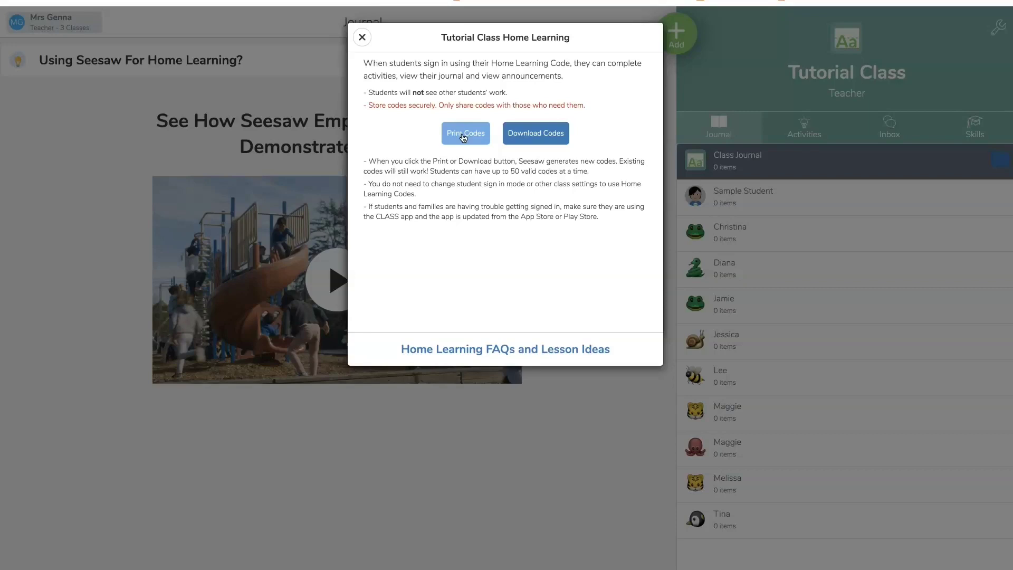
{"action": "left_click", "coordinate": [362, 38]}
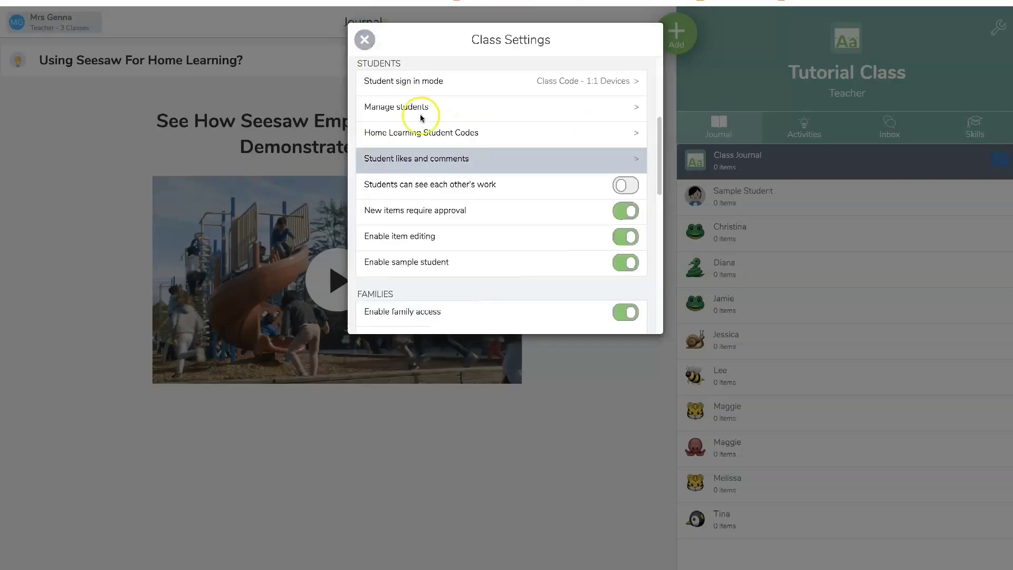
{"action": "left_click", "coordinate": [496, 162]}
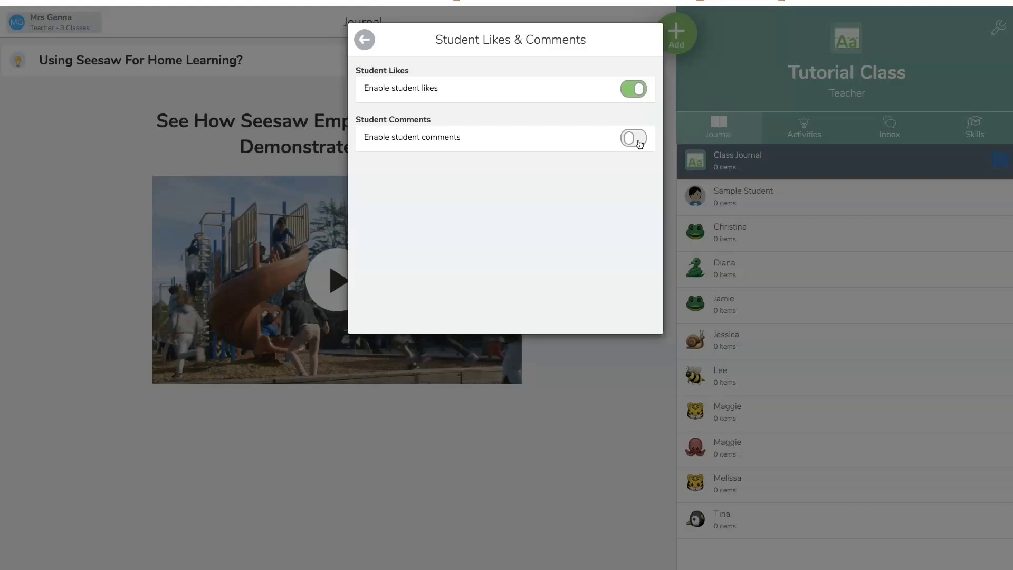
{"action": "left_click", "coordinate": [364, 39]}
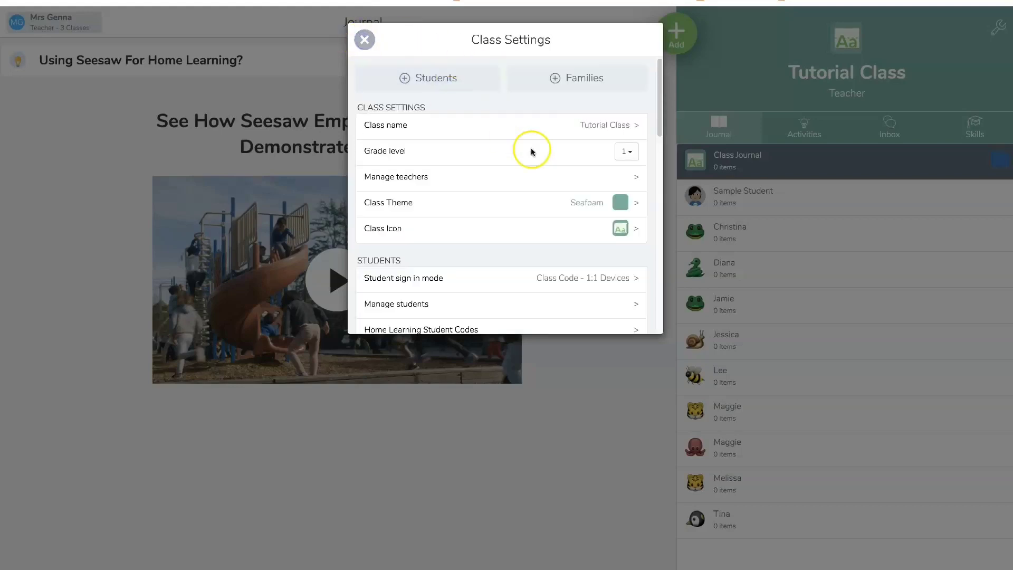
Step: Scroll Class Settings down to the Families section, dismissing a stray browser context menu
{"action": "scroll", "coordinate": [572, 239], "scroll_direction": "down", "scroll_amount": 2}
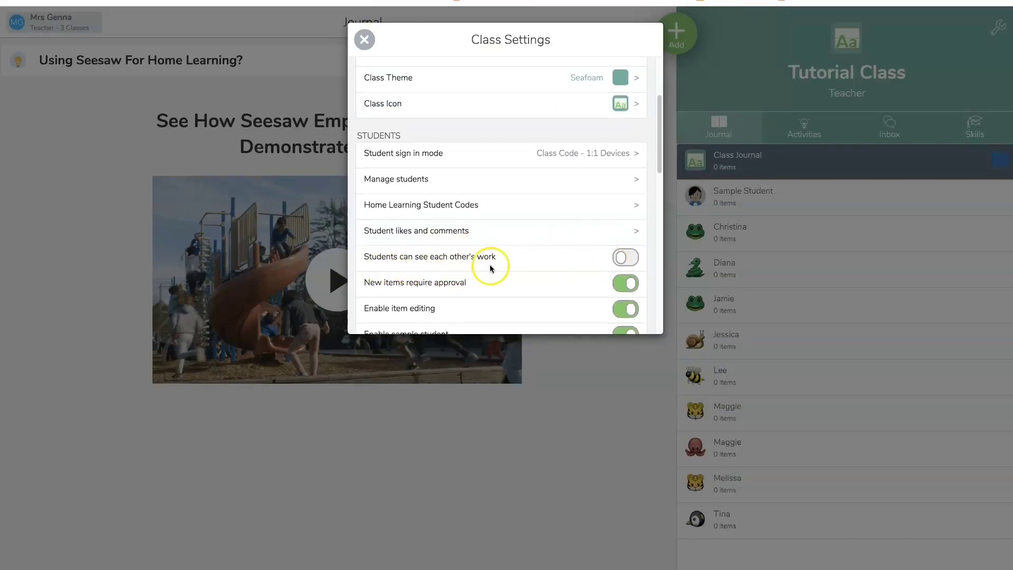
{"action": "scroll", "coordinate": [544, 254], "scroll_direction": "down", "scroll_amount": 1}
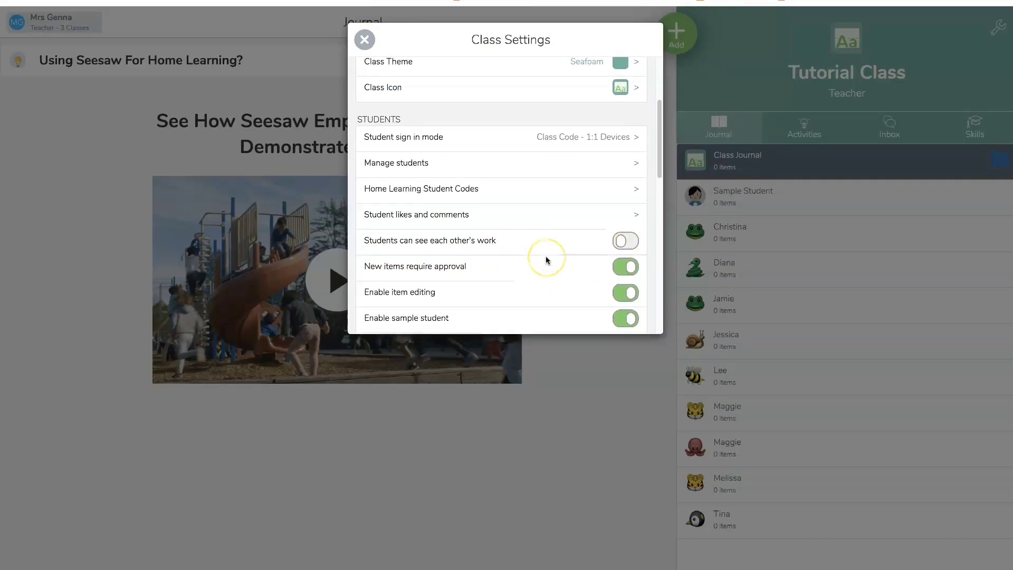
{"action": "scroll", "coordinate": [546, 258], "scroll_direction": "down", "scroll_amount": 2}
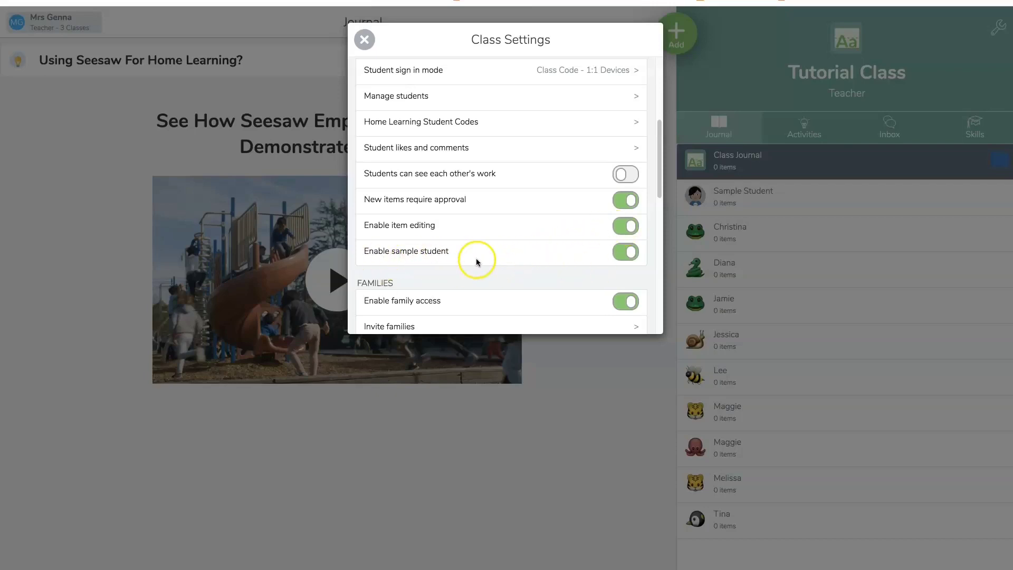
{"action": "scroll", "coordinate": [474, 261], "scroll_direction": "down", "scroll_amount": 2}
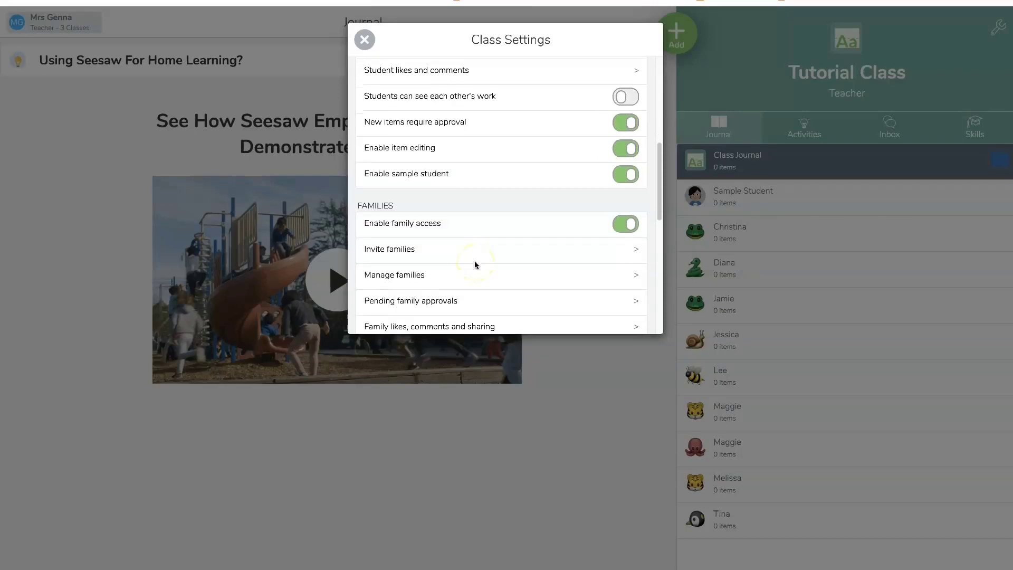
{"action": "right_click", "coordinate": [626, 228]}
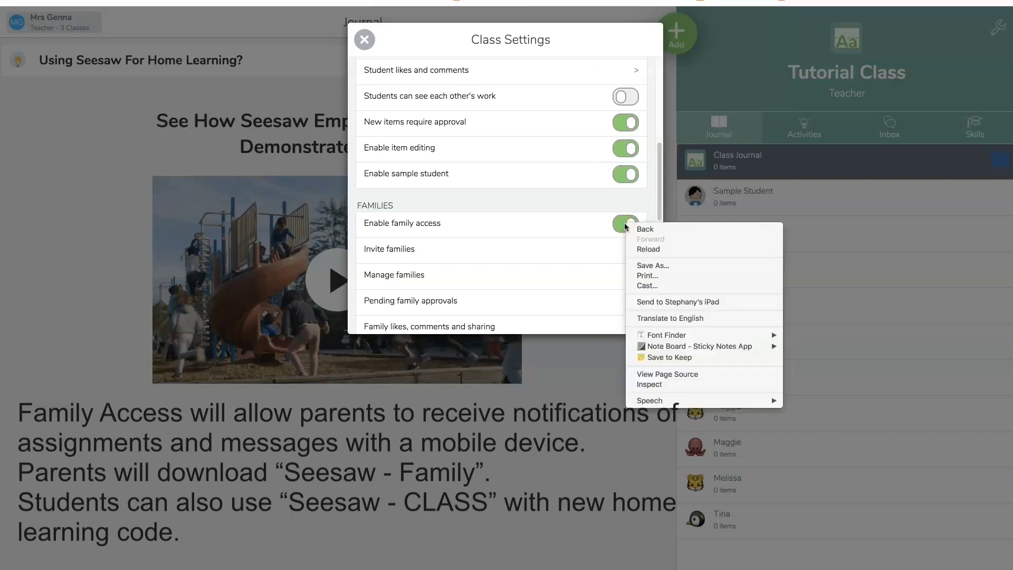
{"action": "left_click", "coordinate": [600, 229]}
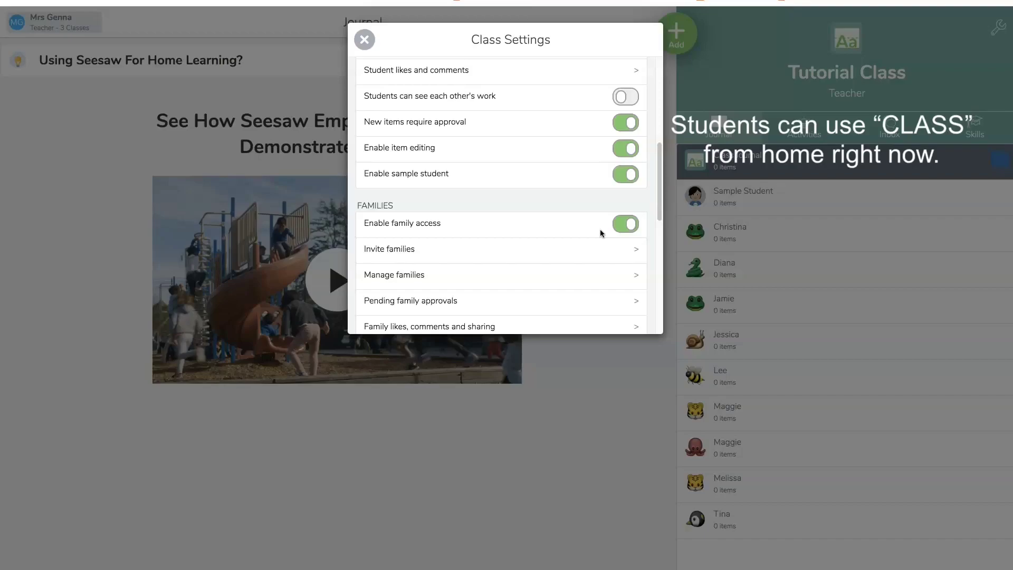
Step: Leave the Invite Families page and reopen the Tutorial Class settings
{"action": "left_click", "coordinate": [587, 246]}
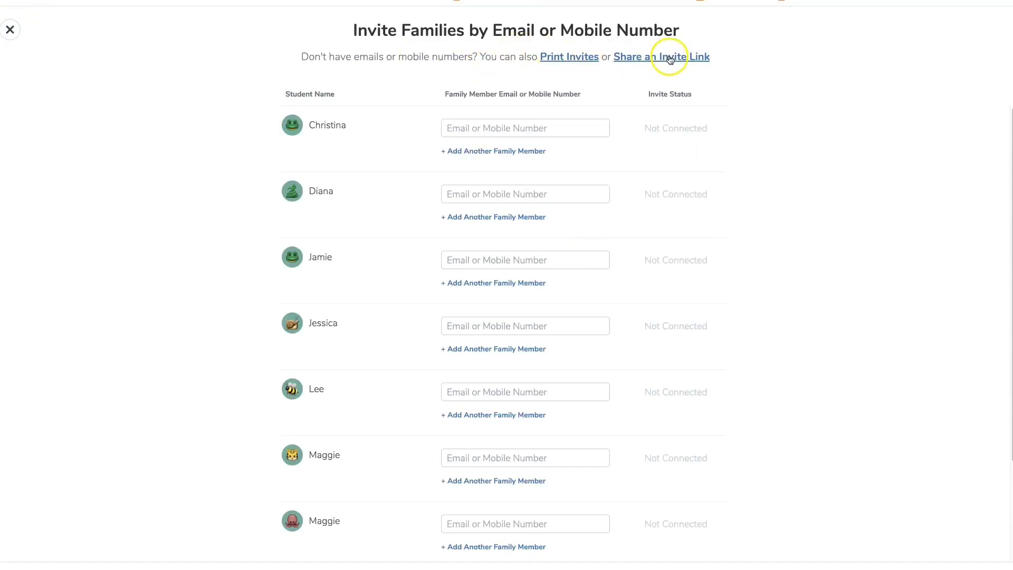
{"action": "left_click", "coordinate": [12, 30]}
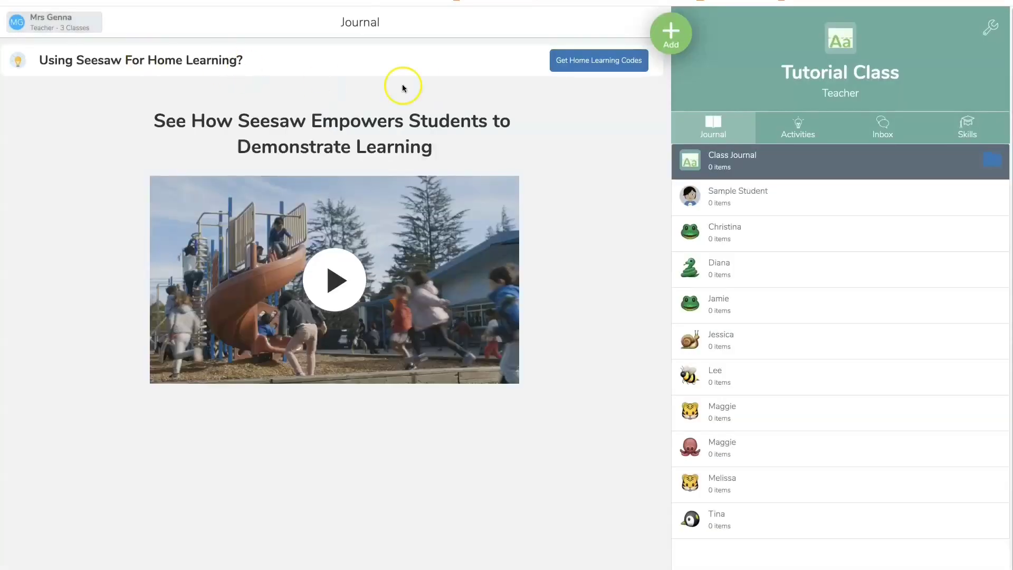
{"action": "left_click", "coordinate": [996, 27]}
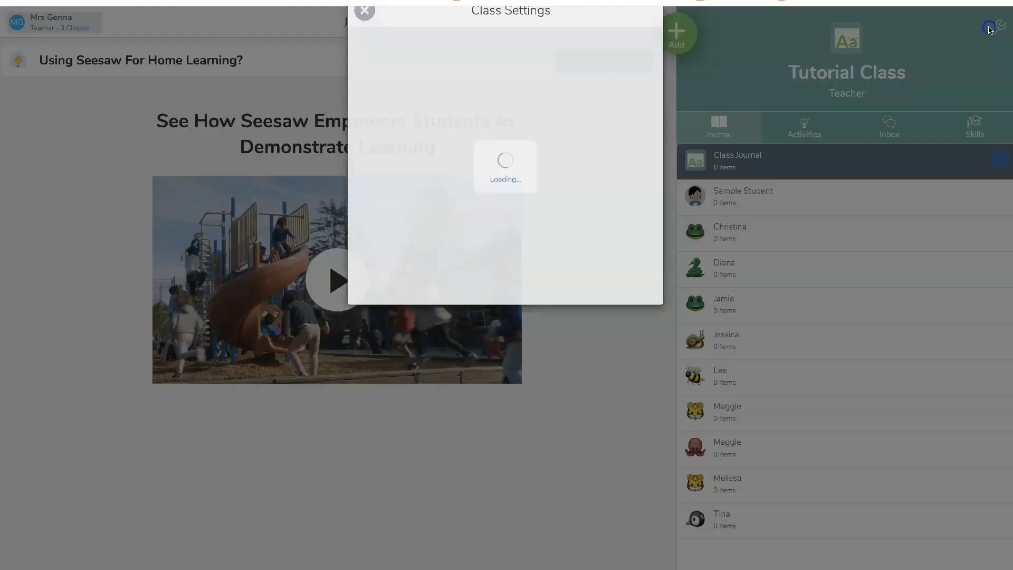
{"action": "scroll", "coordinate": [527, 214], "scroll_direction": "down", "scroll_amount": 5}
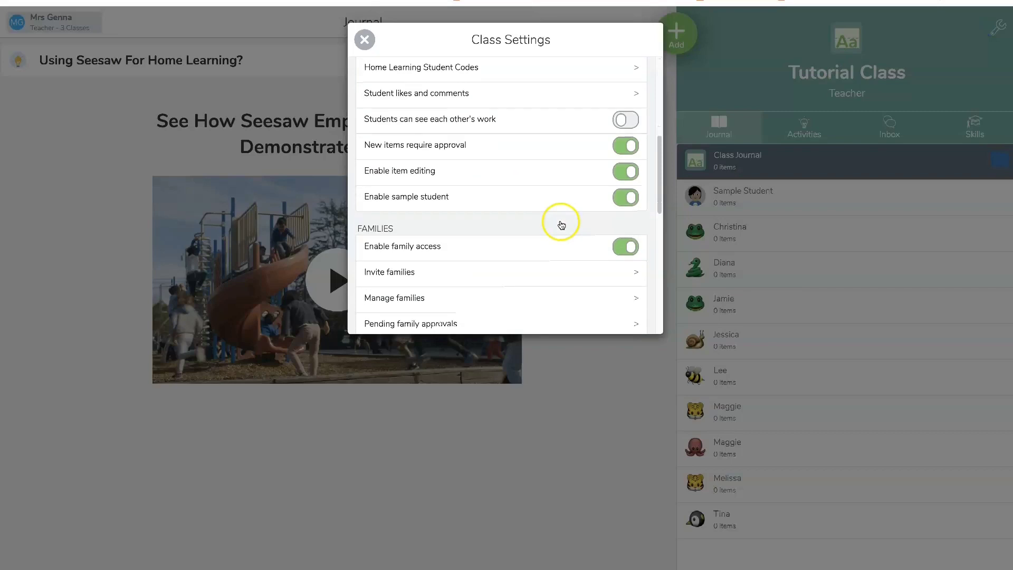
{"action": "scroll", "coordinate": [562, 221], "scroll_direction": "down", "scroll_amount": 2}
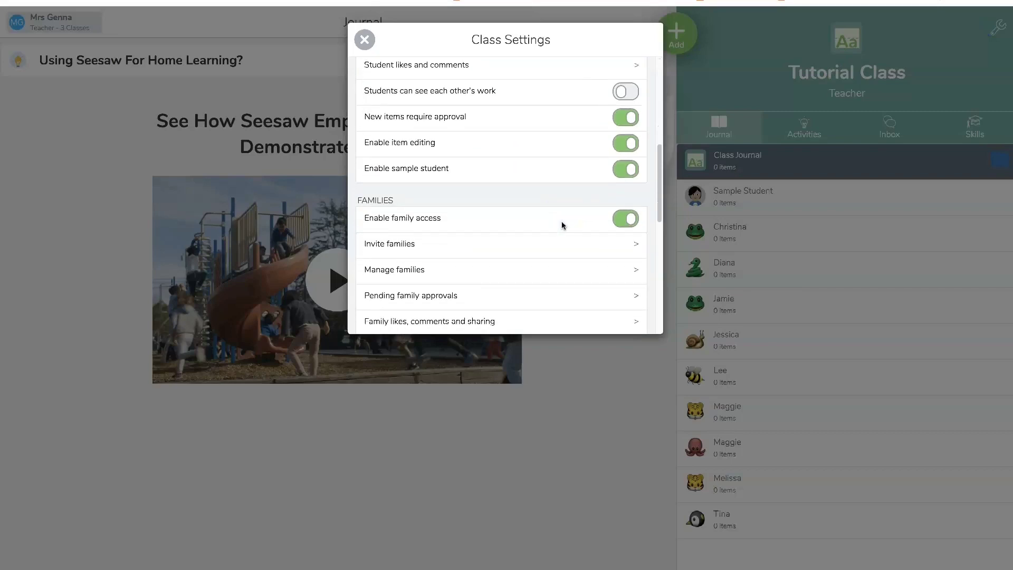
Step: Check Manage families and Pending family approvals, finding no connected families and none pending
{"action": "left_click", "coordinate": [572, 256]}
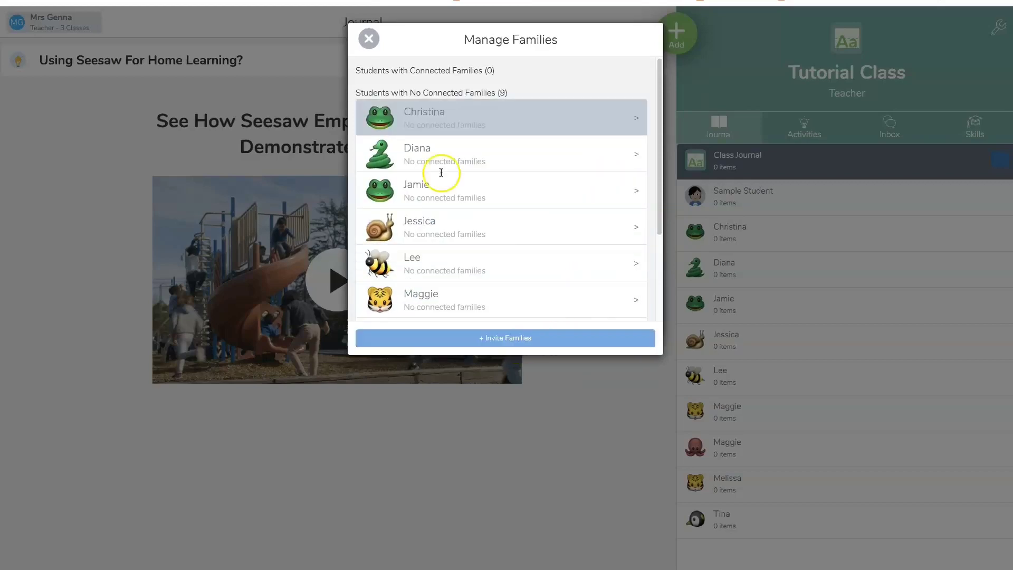
{"action": "left_click", "coordinate": [370, 38]}
{"action": "scroll", "coordinate": [534, 251], "scroll_direction": "down", "scroll_amount": 1}
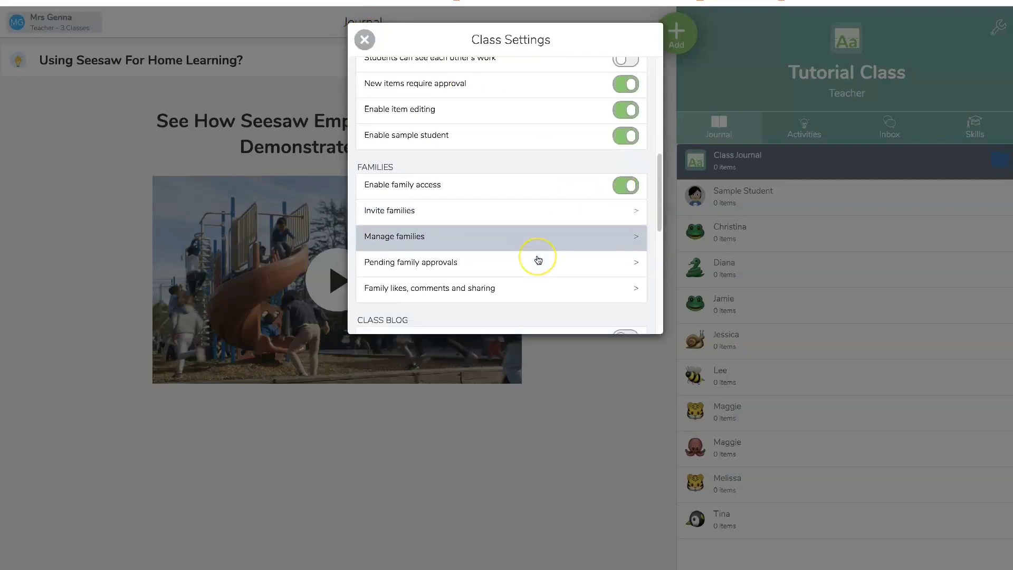
{"action": "left_click", "coordinate": [538, 260]}
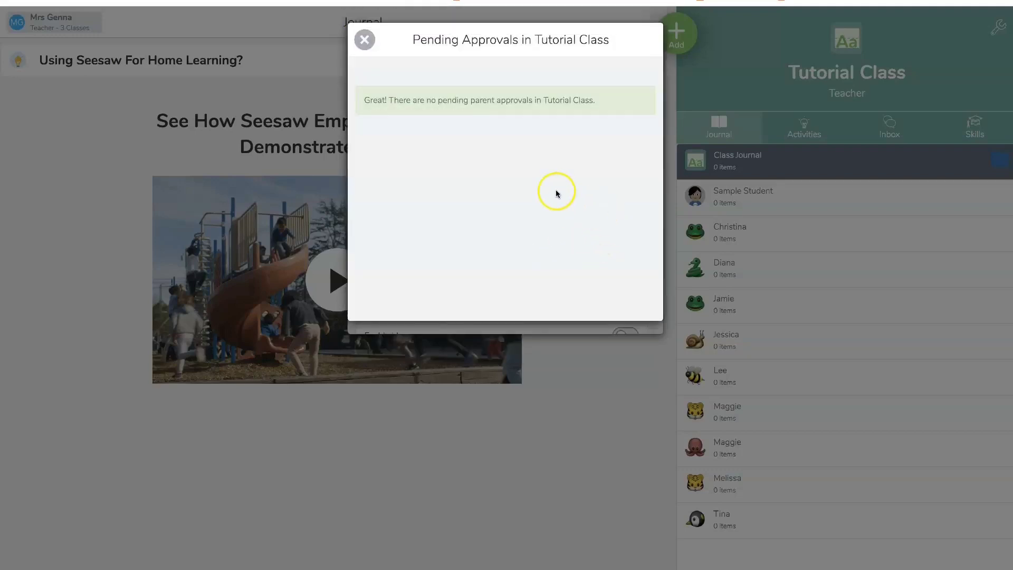
{"action": "left_click", "coordinate": [365, 40]}
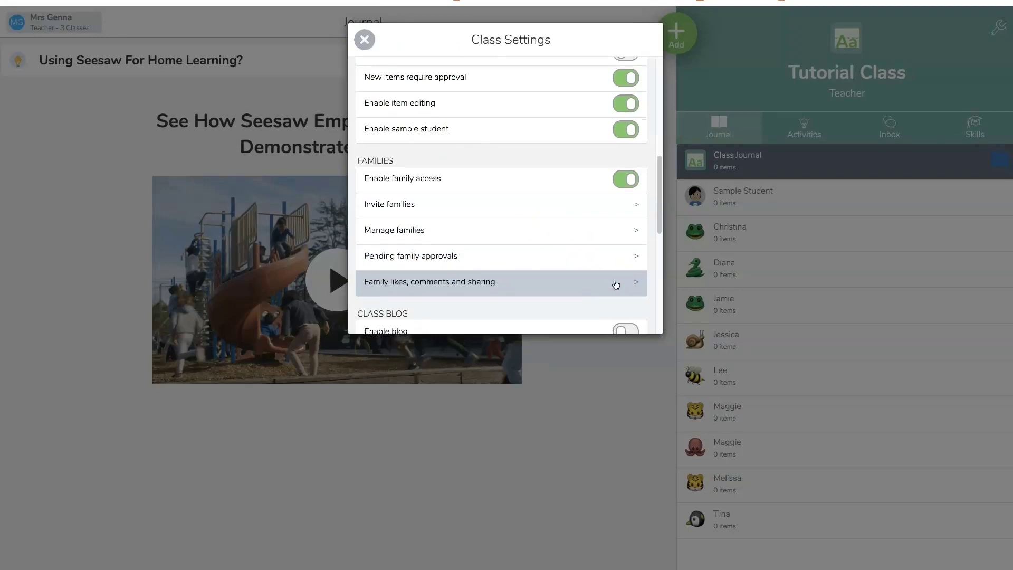
{"action": "left_click", "coordinate": [616, 286]}
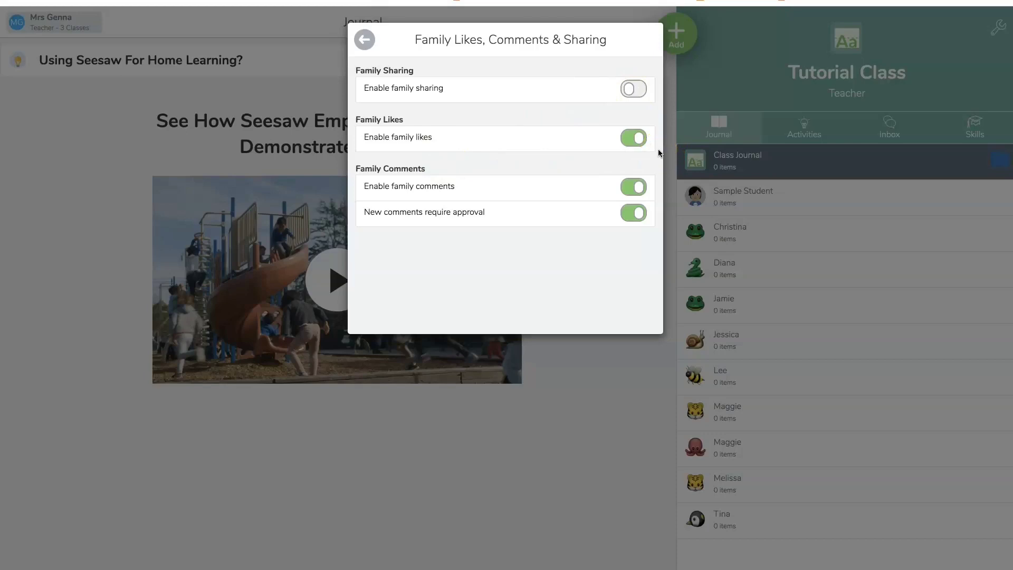
{"action": "left_click", "coordinate": [642, 164]}
{"action": "left_click", "coordinate": [631, 189]}
{"action": "left_click", "coordinate": [636, 187]}
{"action": "left_click", "coordinate": [364, 40]}
{"action": "scroll", "coordinate": [520, 216], "scroll_direction": "down", "scroll_amount": 6}
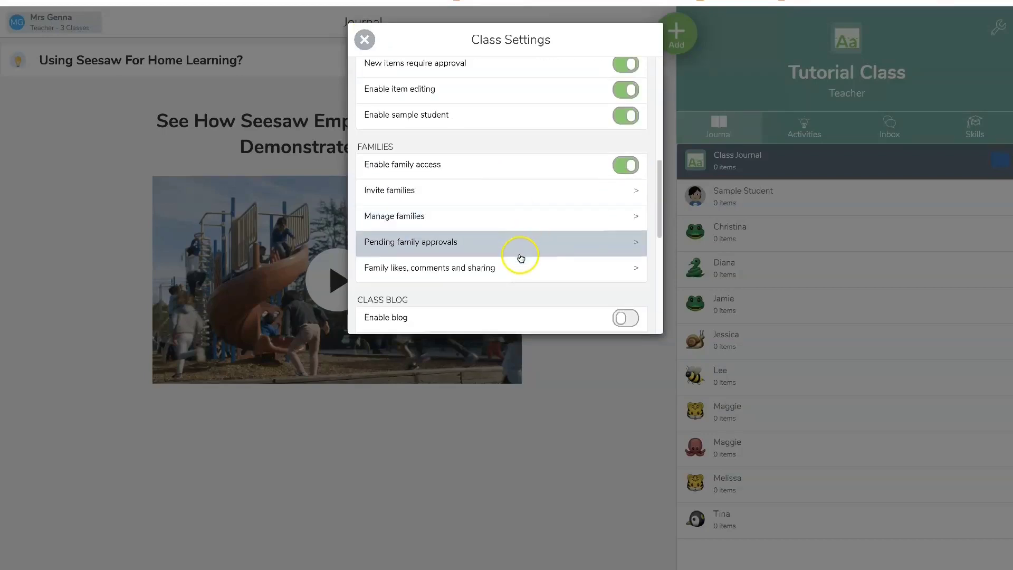
{"action": "scroll", "coordinate": [518, 254], "scroll_direction": "down", "scroll_amount": 2}
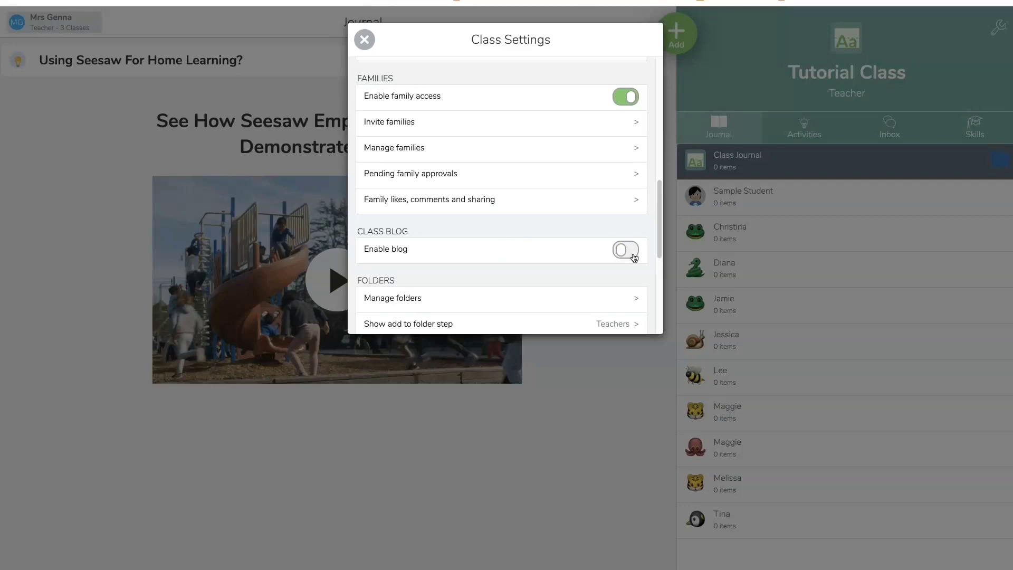
Step: Create a Math folder, then remove it so only Language Arts remains
{"action": "scroll", "coordinate": [623, 267], "scroll_direction": "down", "scroll_amount": 1}
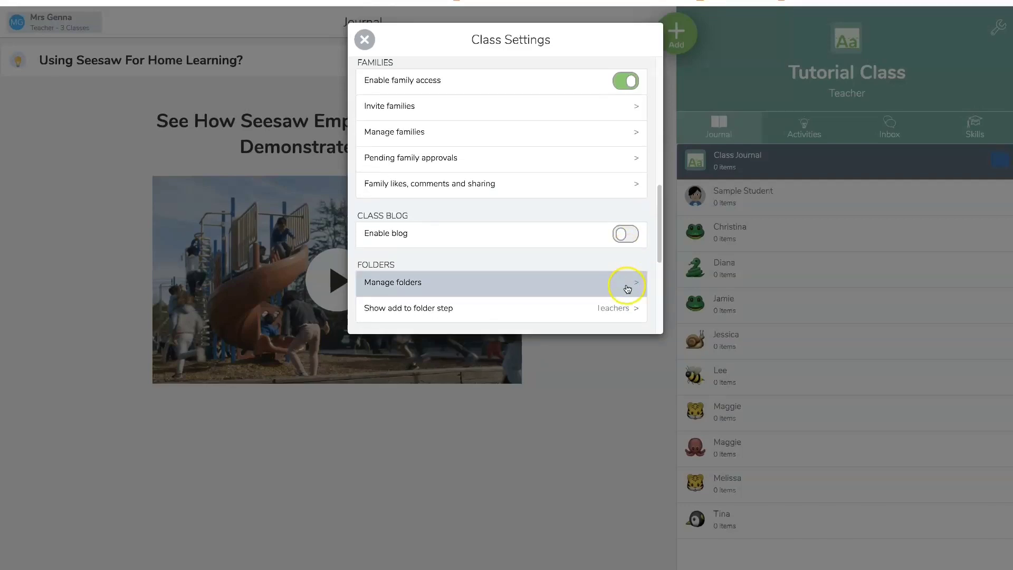
{"action": "scroll", "coordinate": [627, 285], "scroll_direction": "down", "scroll_amount": 1}
{"action": "left_click", "coordinate": [634, 267]}
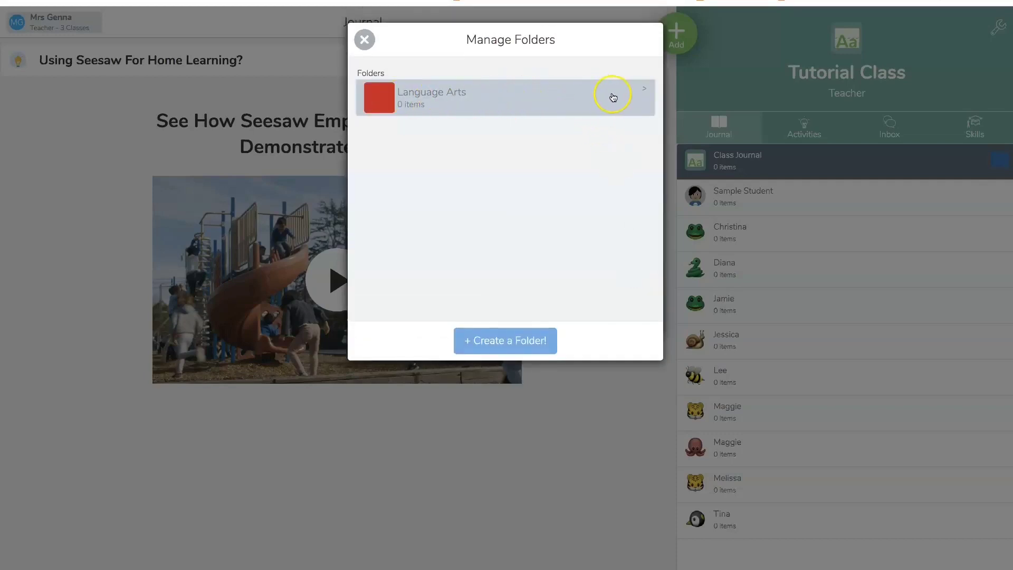
{"action": "left_click", "coordinate": [534, 340]}
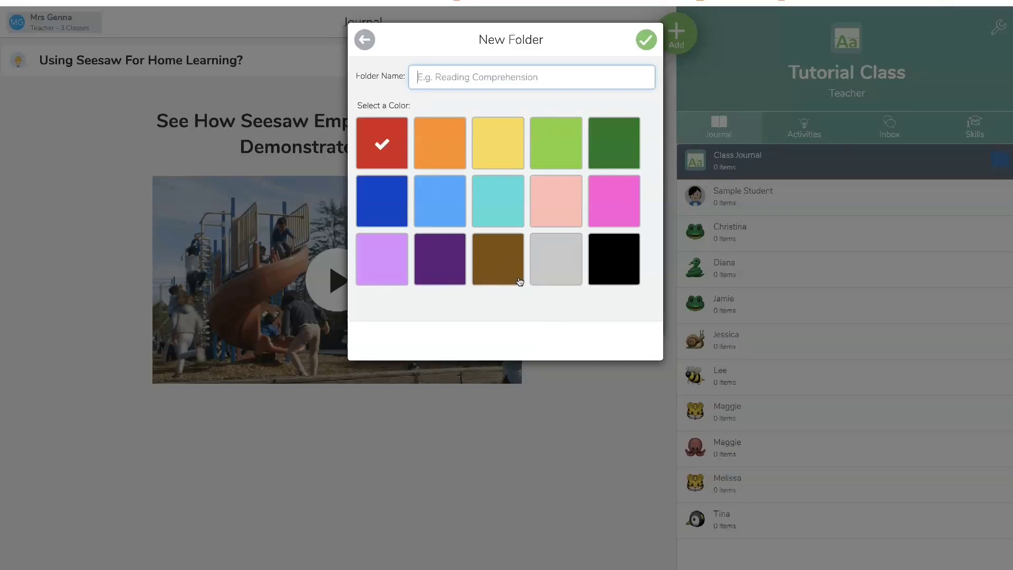
{"action": "type", "text": "Math"}
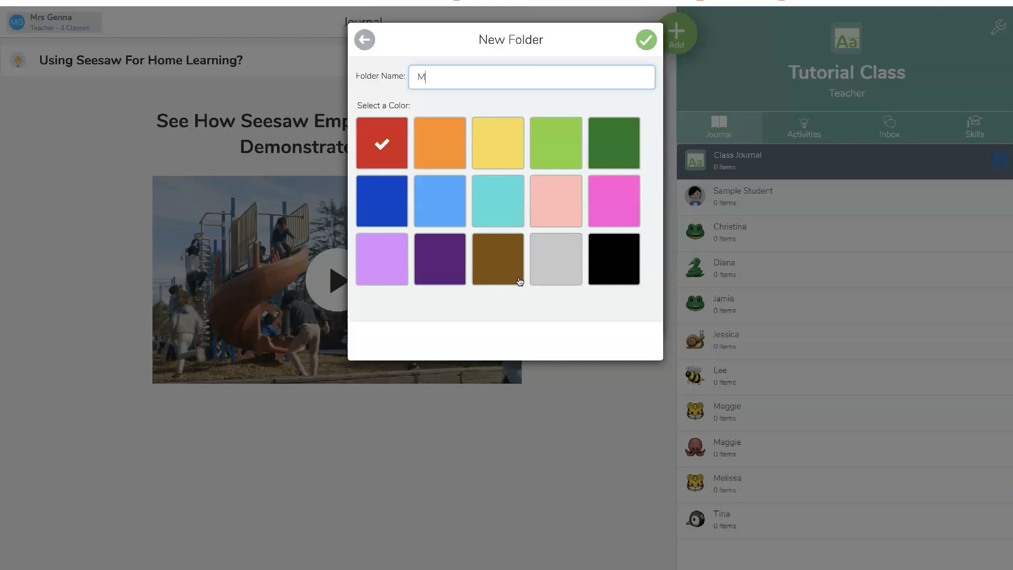
{"action": "left_click", "coordinate": [646, 39]}
{"action": "left_click", "coordinate": [554, 136]}
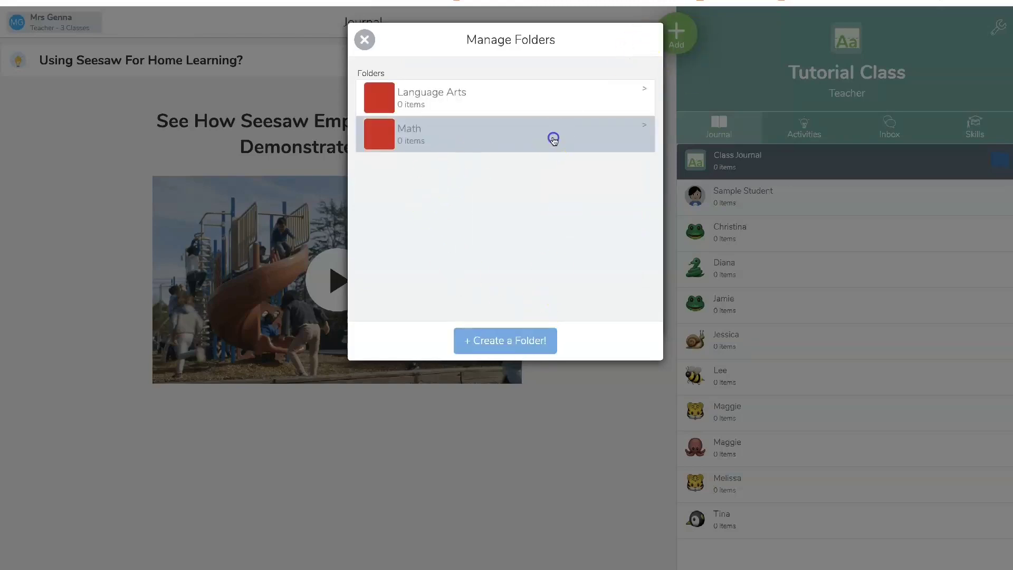
{"action": "left_click", "coordinate": [526, 342]}
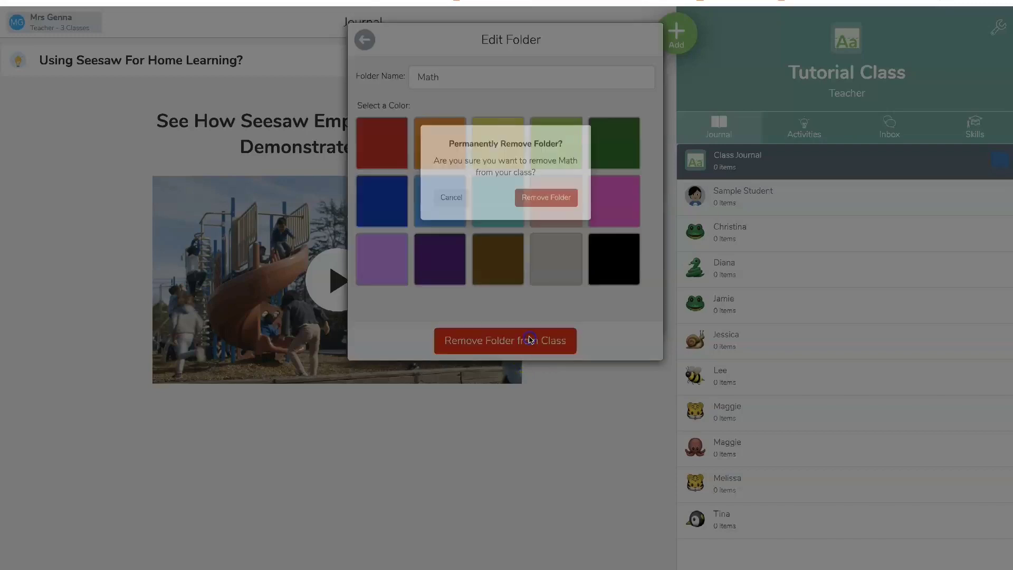
{"action": "left_click", "coordinate": [559, 208]}
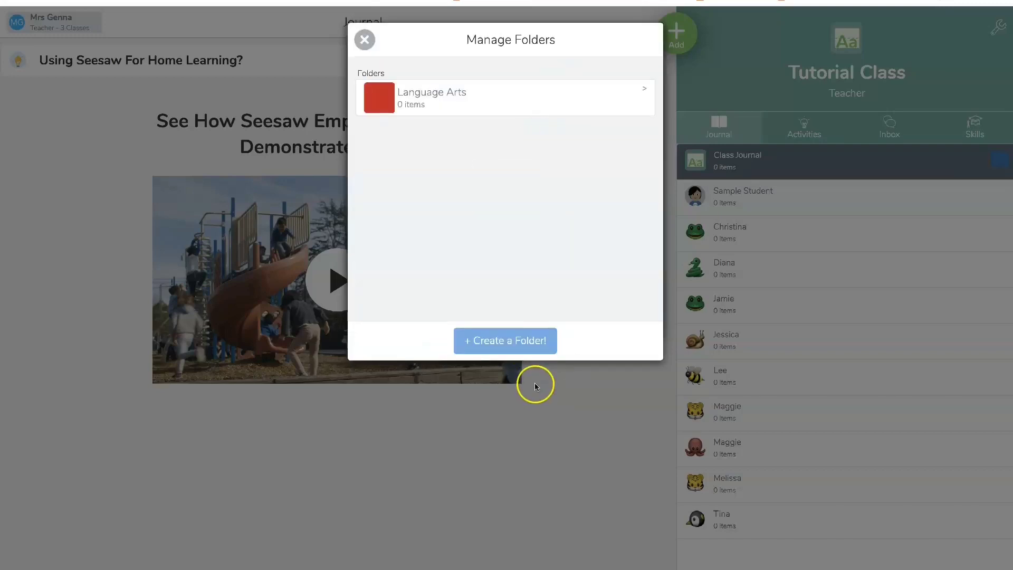
Step: Create a new Math folder coloured yellow
{"action": "left_click", "coordinate": [534, 340]}
{"action": "left_click", "coordinate": [499, 88]}
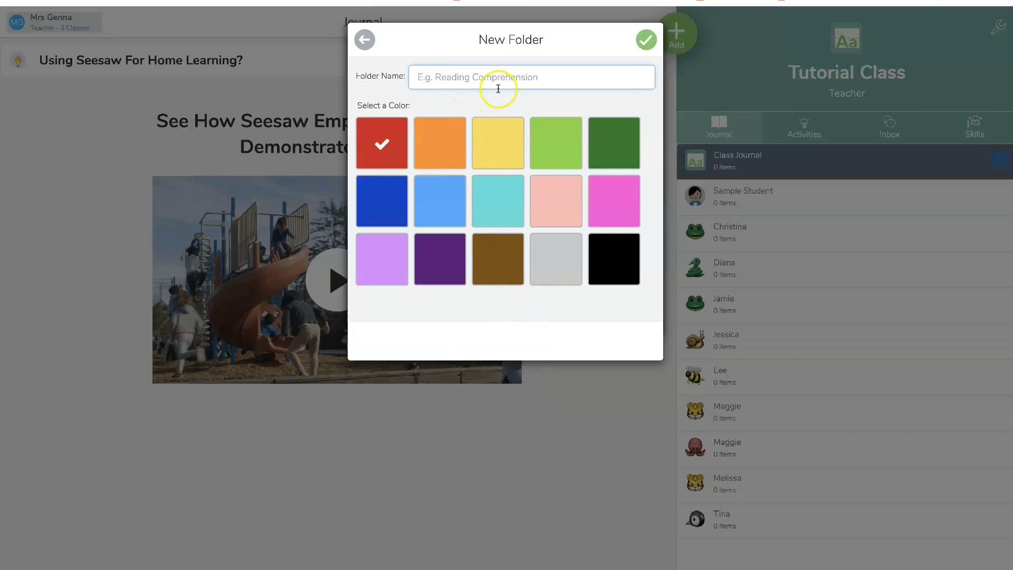
{"action": "type", "text": "Math"}
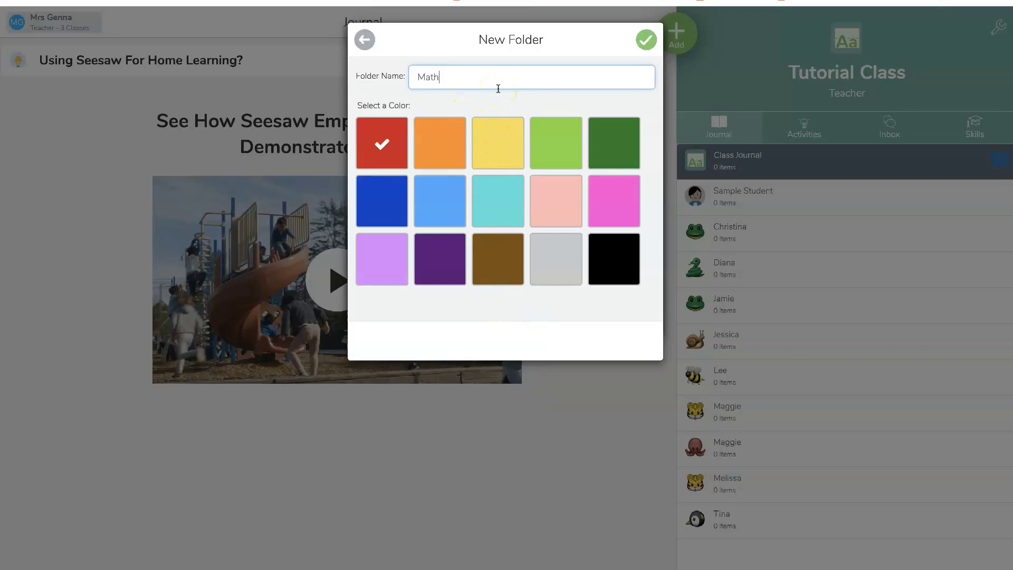
{"action": "left_click", "coordinate": [508, 164]}
{"action": "left_click", "coordinate": [663, 35]}
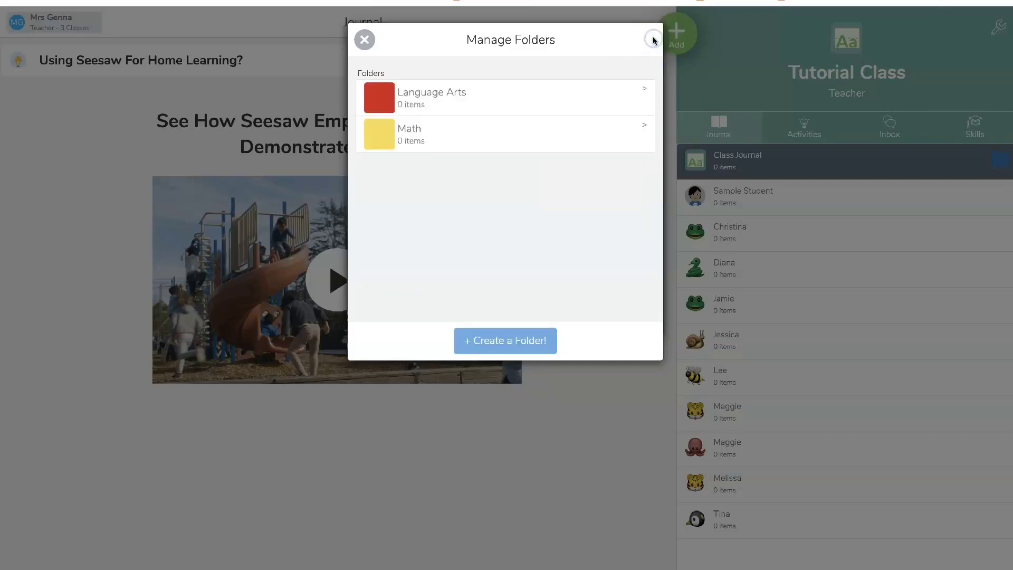
Step: Close Manage Folders and confirm the add-to-folder step stays shown to Teachers only
{"action": "left_click", "coordinate": [365, 40]}
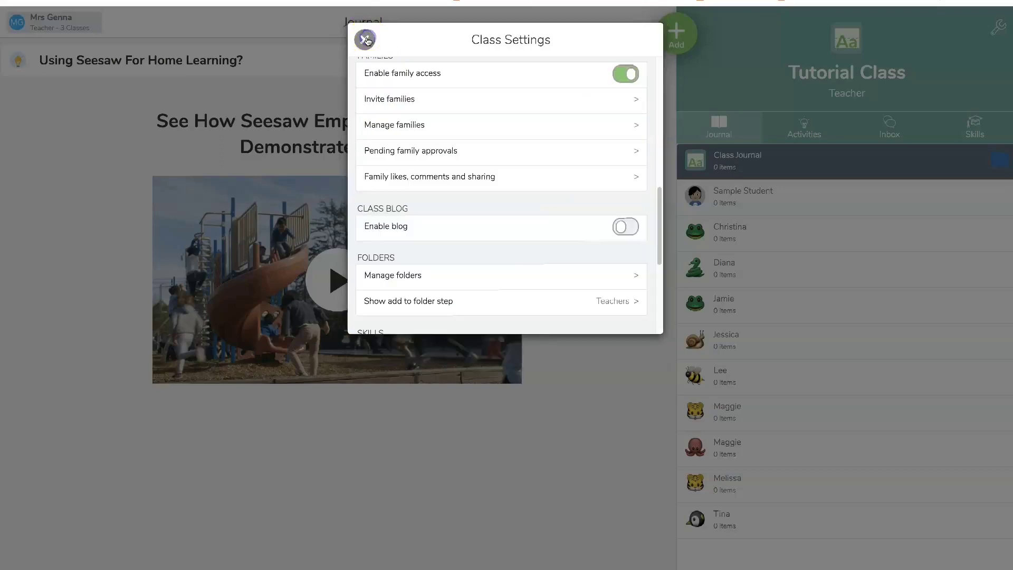
{"action": "scroll", "coordinate": [507, 201], "scroll_direction": "down", "scroll_amount": 4}
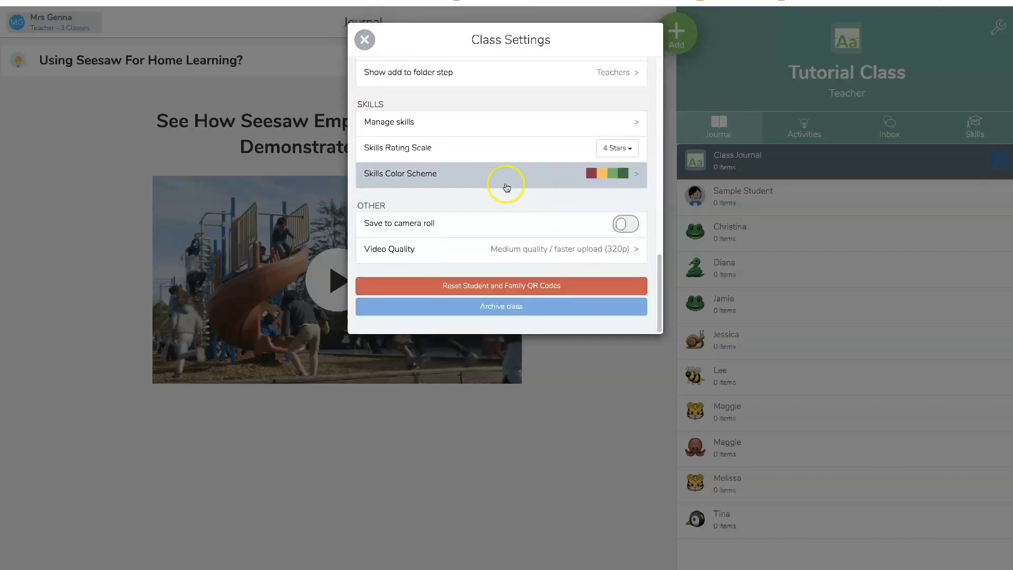
{"action": "scroll", "coordinate": [506, 193], "scroll_direction": "up", "scroll_amount": 2}
{"action": "scroll", "coordinate": [508, 198], "scroll_direction": "up", "scroll_amount": 2}
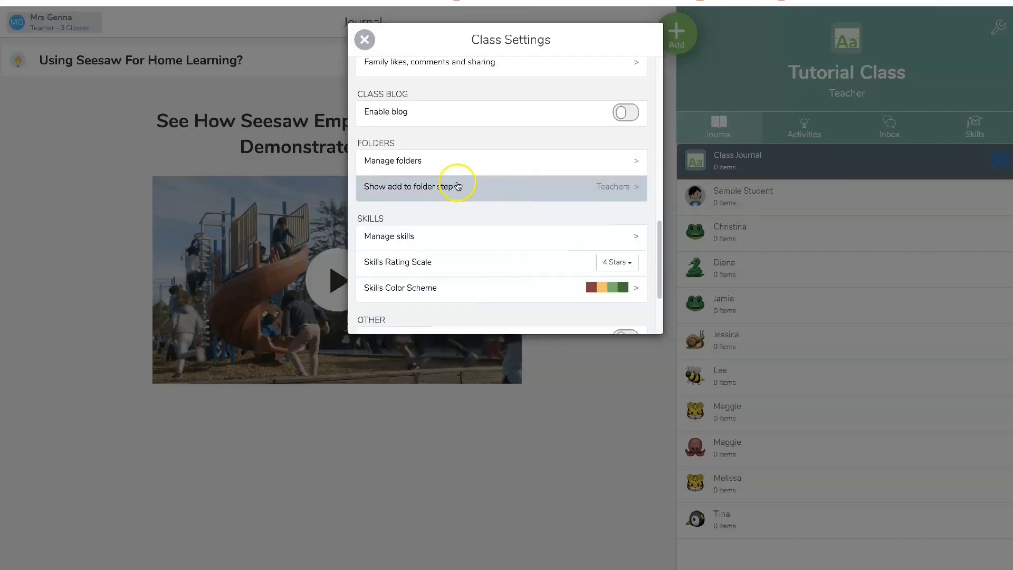
{"action": "left_click", "coordinate": [633, 191]}
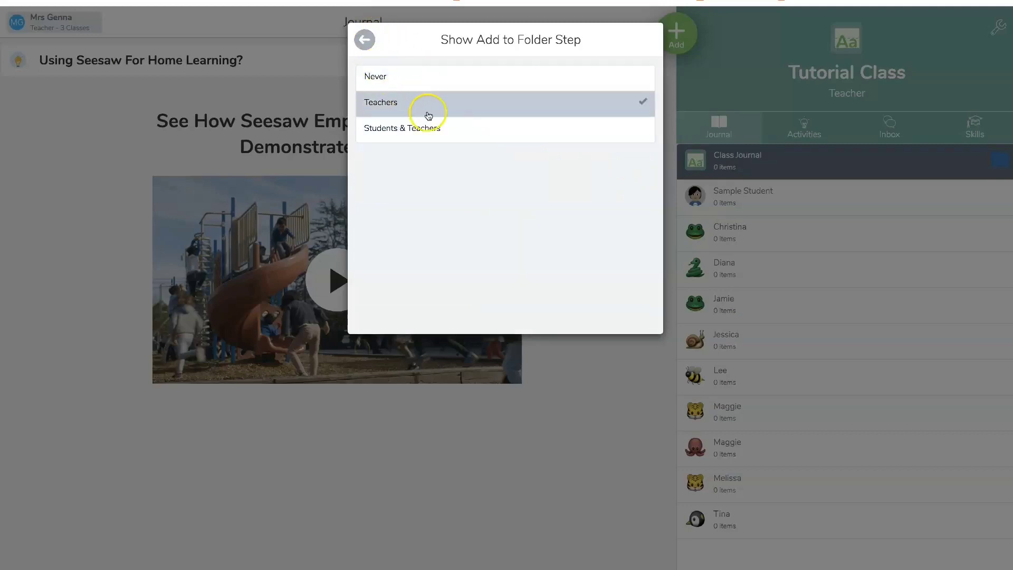
{"action": "left_click", "coordinate": [365, 40]}
{"action": "scroll", "coordinate": [549, 248], "scroll_direction": "down", "scroll_amount": 5}
{"action": "scroll", "coordinate": [548, 247], "scroll_direction": "down", "scroll_amount": 3}
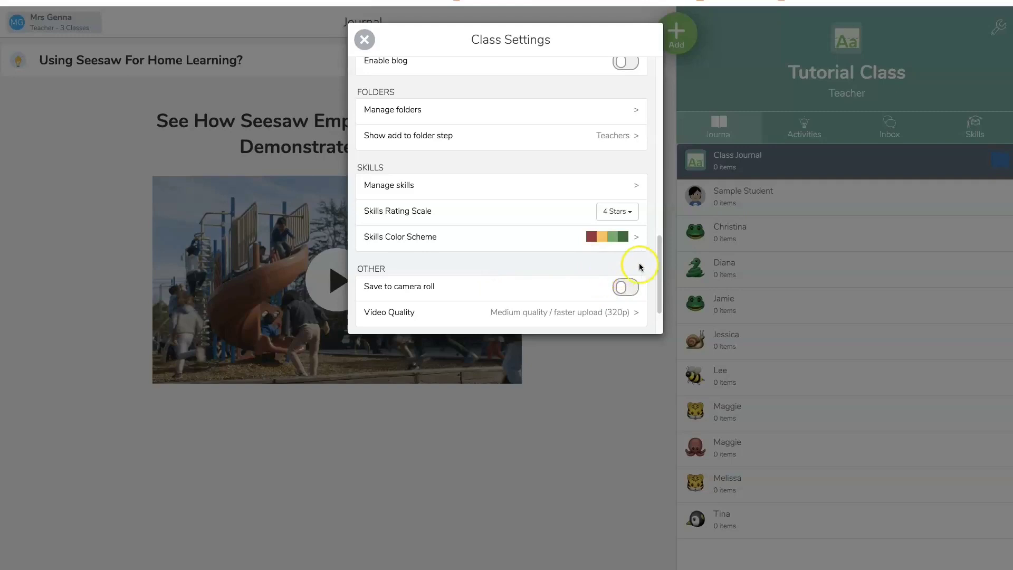
{"action": "scroll", "coordinate": [521, 256], "scroll_direction": "up", "scroll_amount": 10}
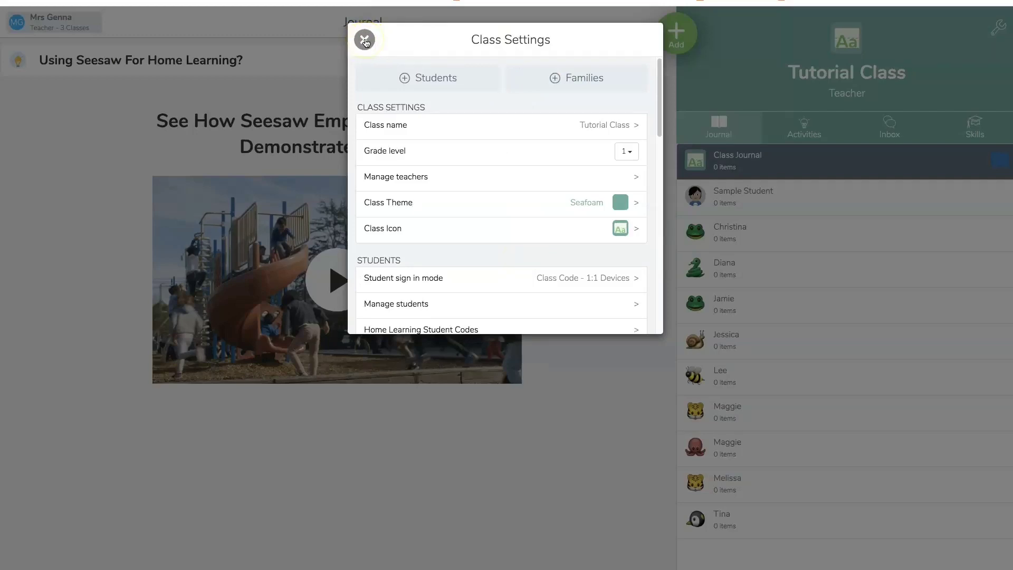
{"action": "left_click", "coordinate": [437, 79]}
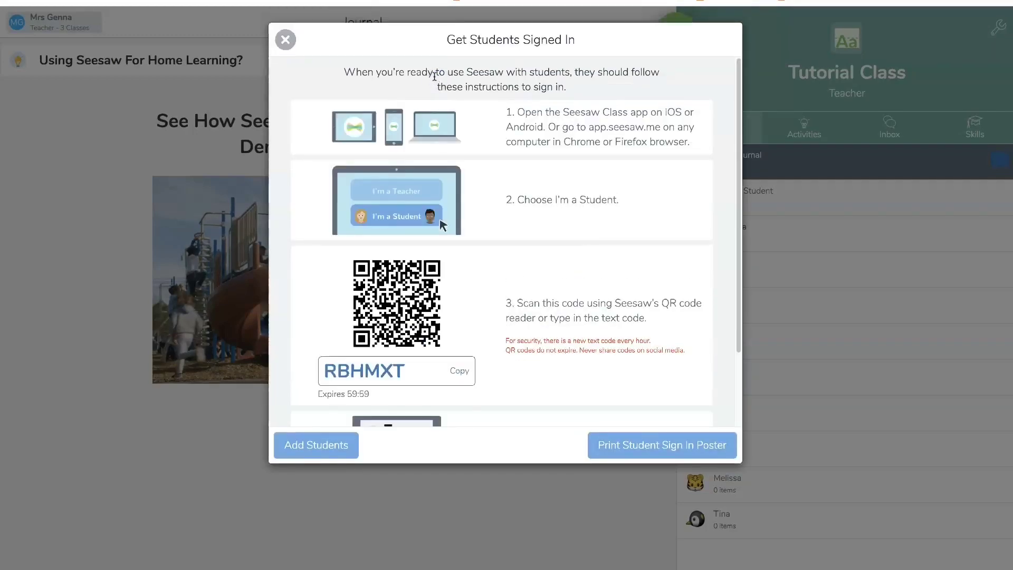
{"action": "left_click", "coordinate": [444, 79]}
{"action": "scroll", "coordinate": [615, 278], "scroll_direction": "down", "scroll_amount": 2}
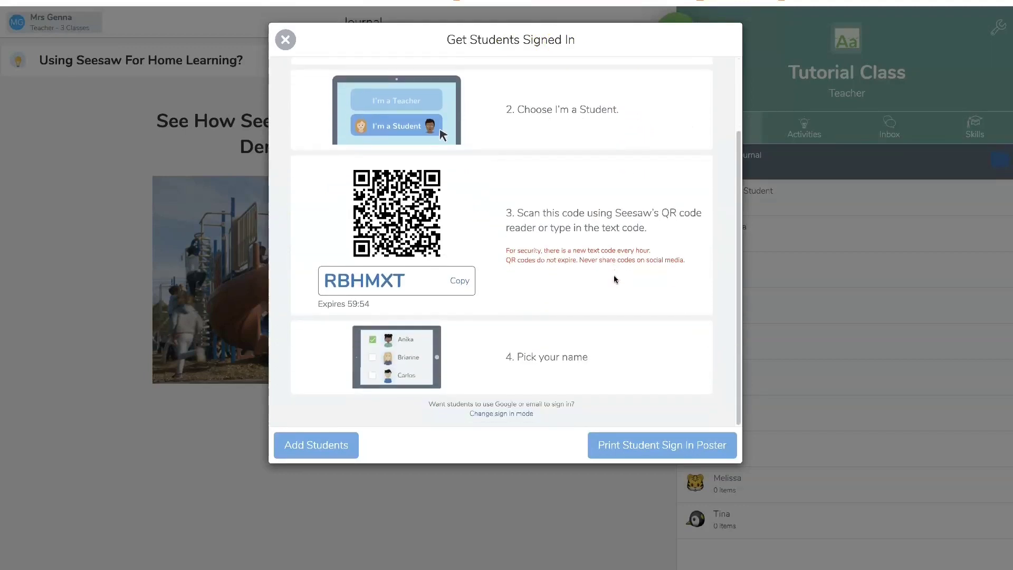
{"action": "scroll", "coordinate": [615, 279], "scroll_direction": "up", "scroll_amount": 2}
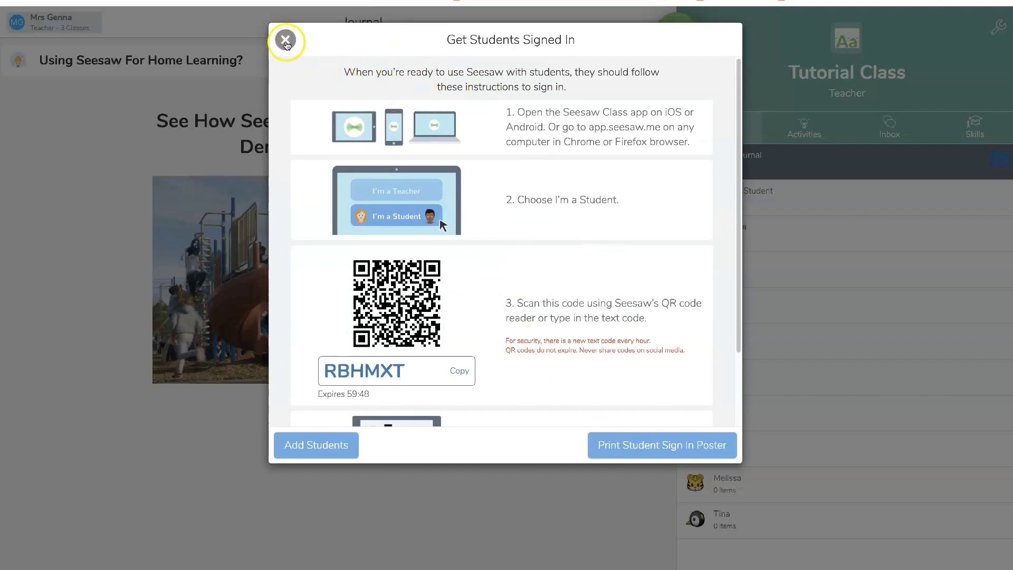
{"action": "left_click", "coordinate": [286, 41]}
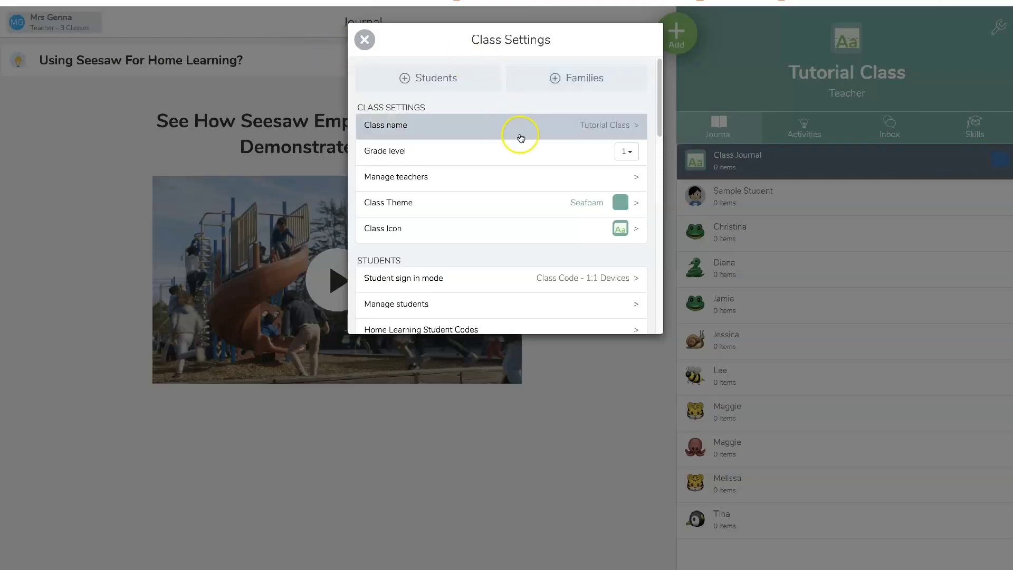
{"action": "scroll", "coordinate": [528, 176], "scroll_direction": "down", "scroll_amount": 6}
{"action": "scroll", "coordinate": [531, 179], "scroll_direction": "down", "scroll_amount": 2}
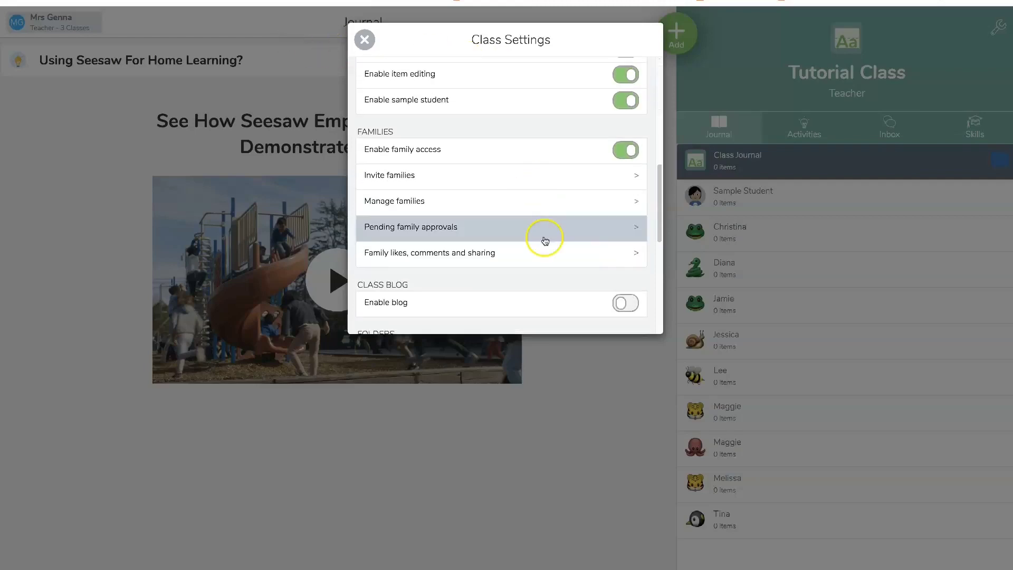
Step: Close Class Settings, view Activities, then open the Tutorial Class Inbox
{"action": "left_click", "coordinate": [365, 40]}
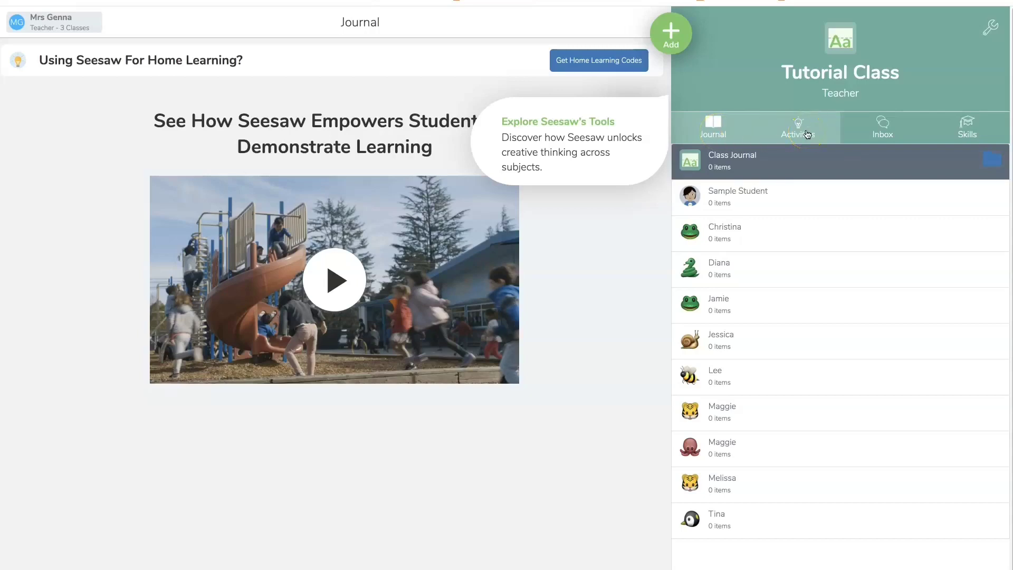
{"action": "left_click", "coordinate": [806, 134]}
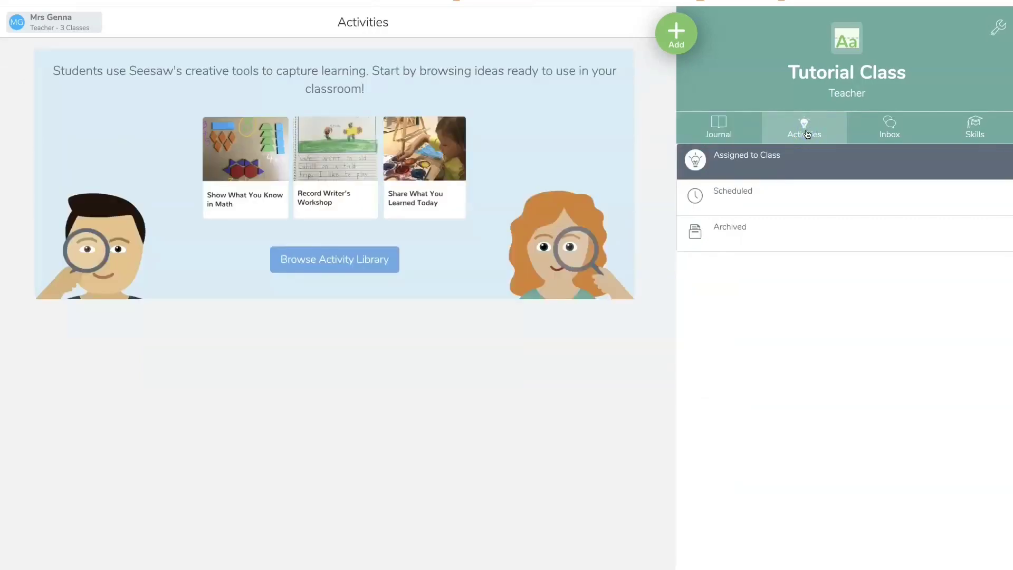
{"action": "left_click", "coordinate": [892, 135]}
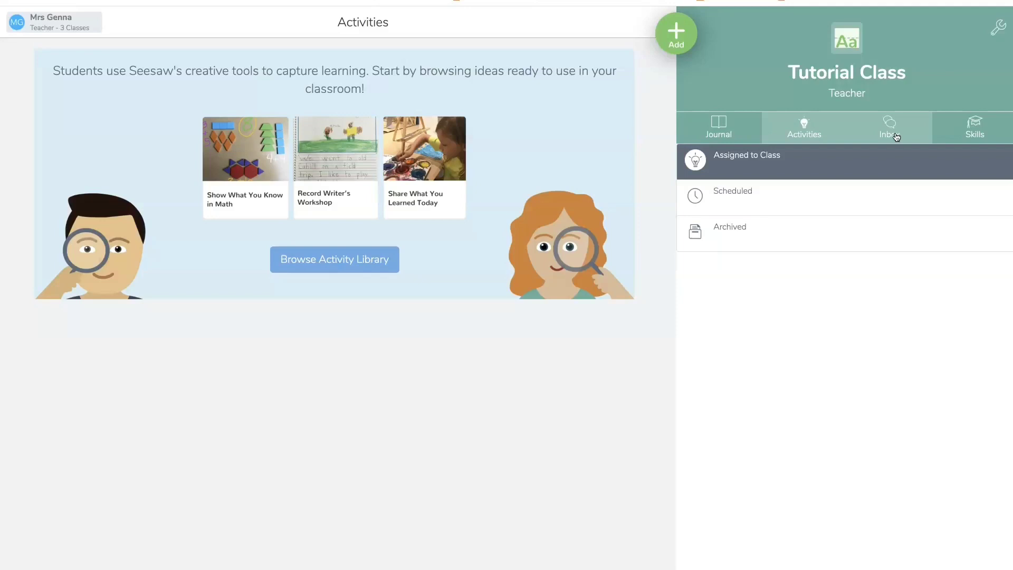
{"action": "left_click", "coordinate": [895, 137]}
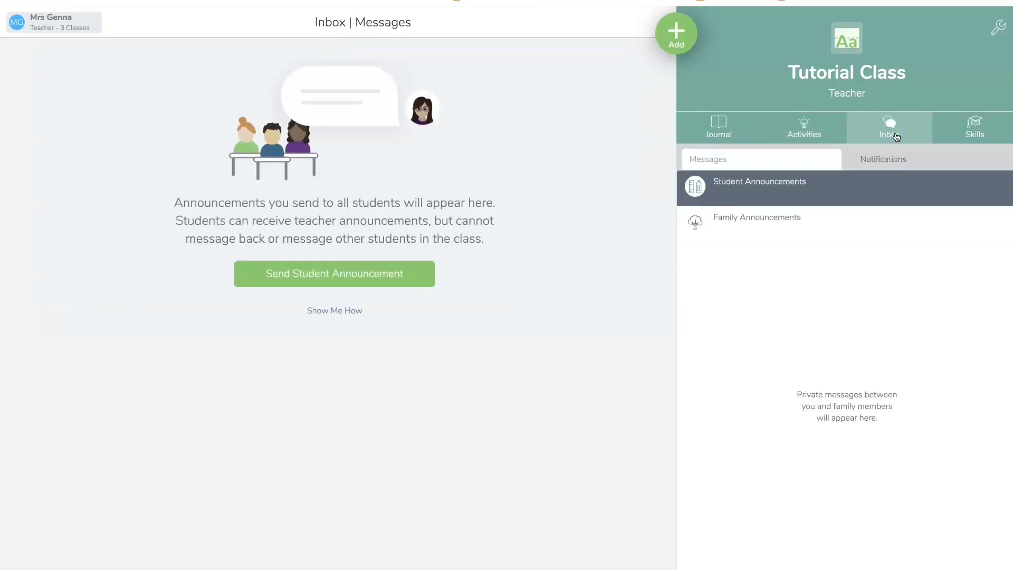
Step: View Family Announcements in the Inbox, then return to the Tutorial Class Journal
{"action": "left_click", "coordinate": [782, 234]}
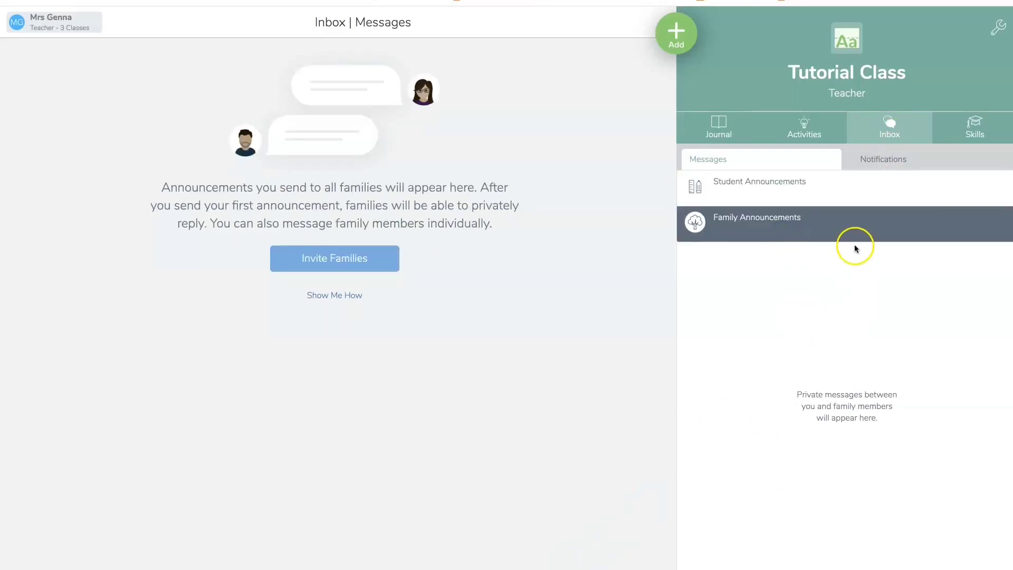
{"action": "left_click", "coordinate": [820, 231]}
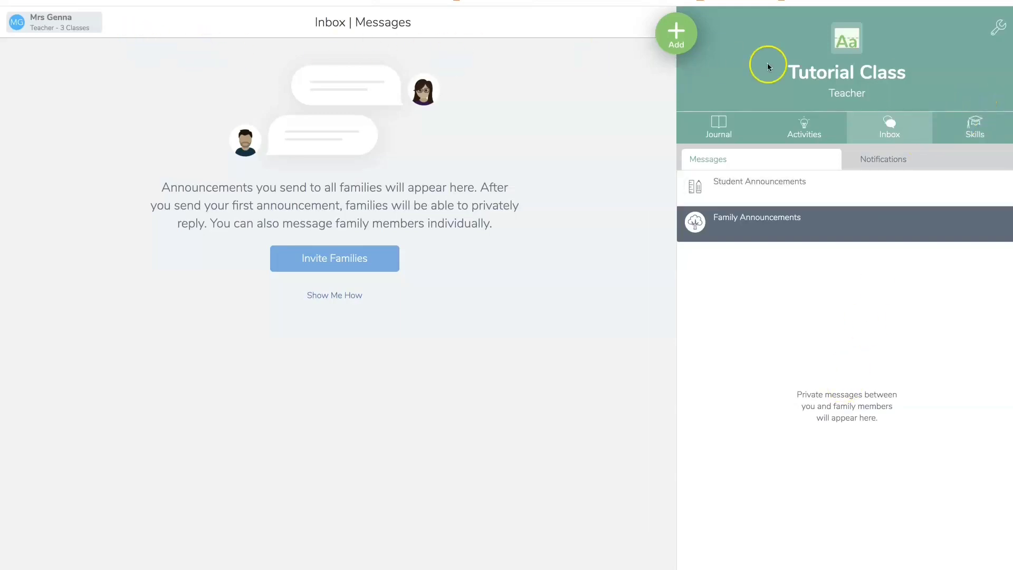
{"action": "left_click", "coordinate": [715, 135]}
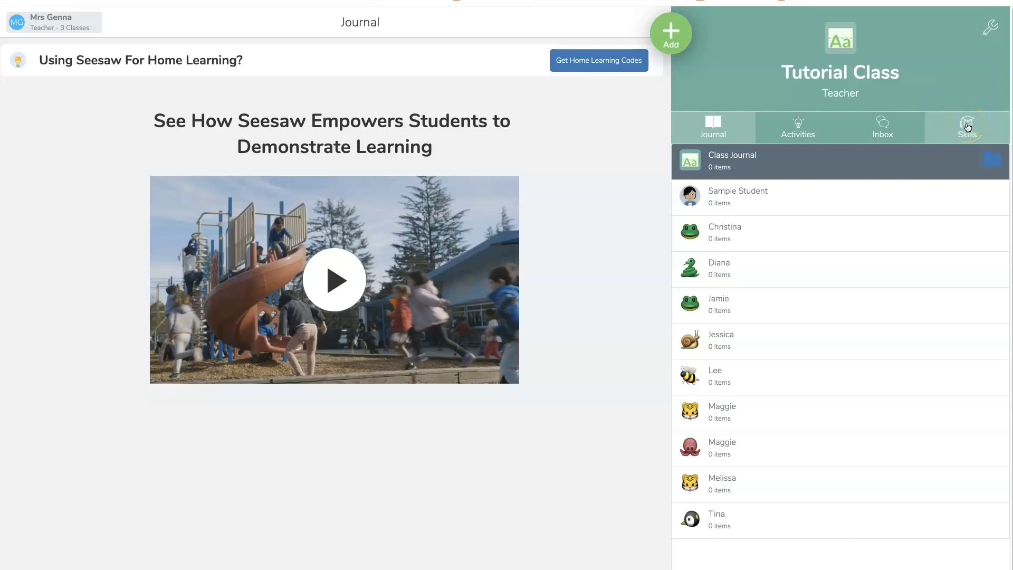
Step: Open one student's journal, find it empty, then open the next student's individual journal
{"action": "left_click", "coordinate": [744, 234]}
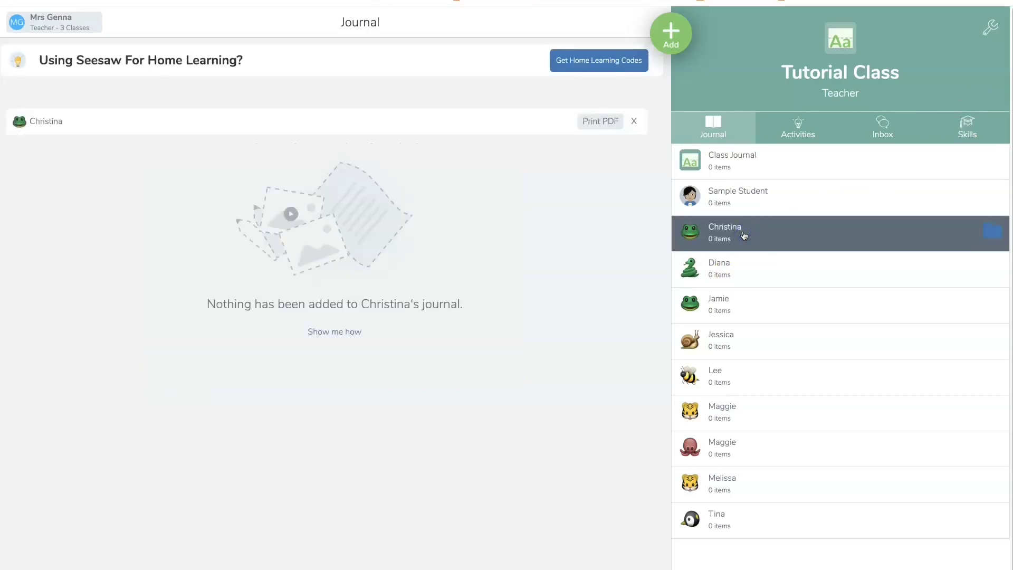
{"action": "left_click", "coordinate": [736, 268]}
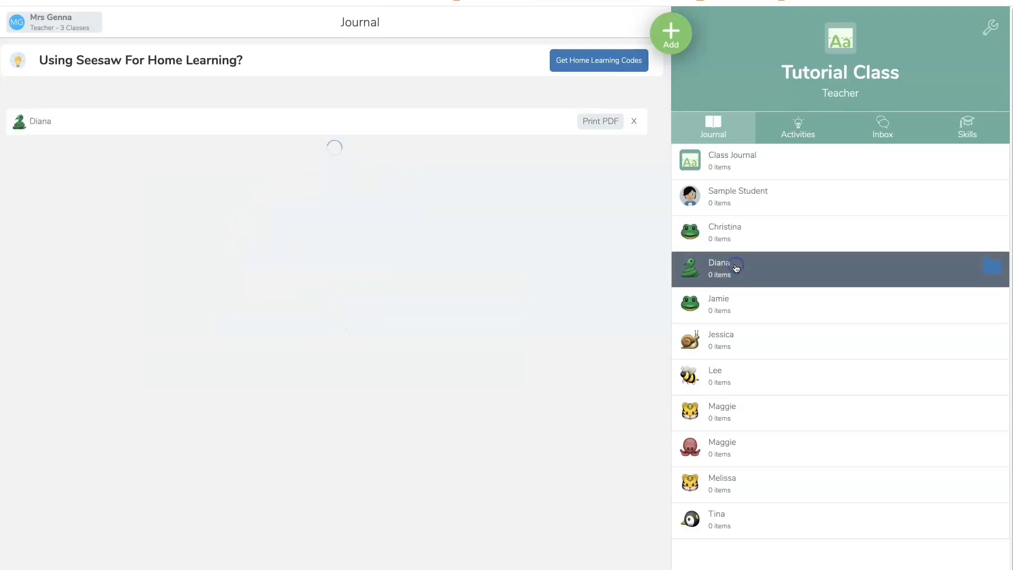